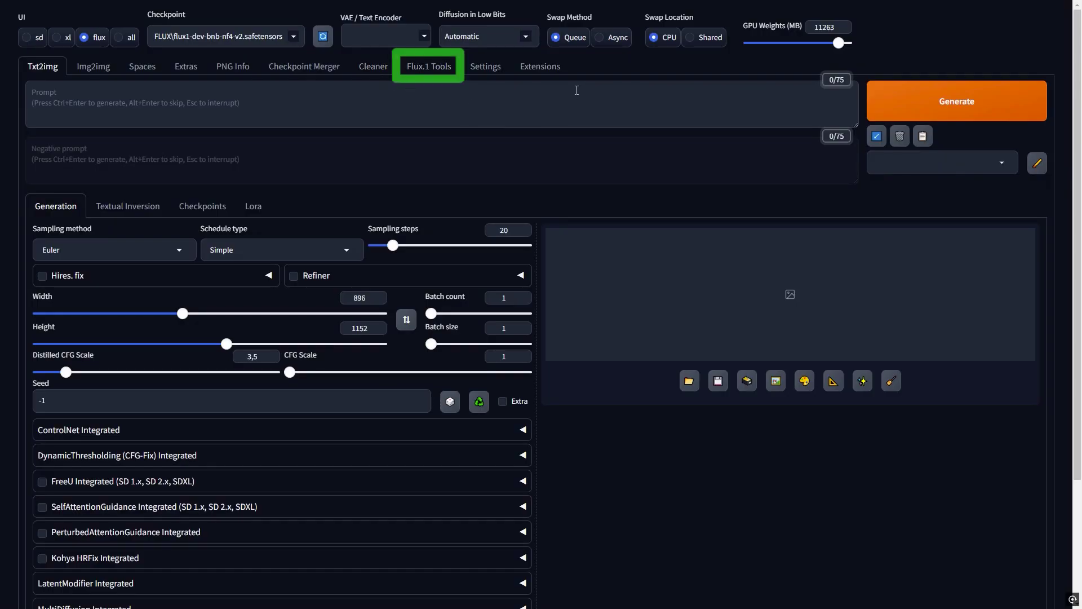
# Check the installed extensions for updates and apply them by restarting the interface.
pyautogui.click(540, 66)
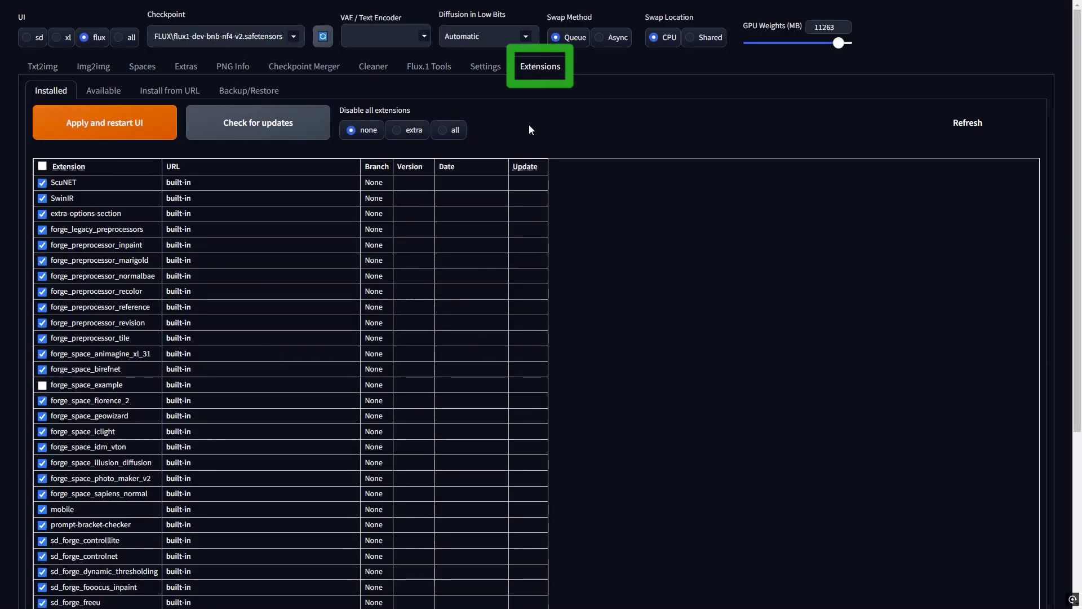
pyautogui.click(272, 131)
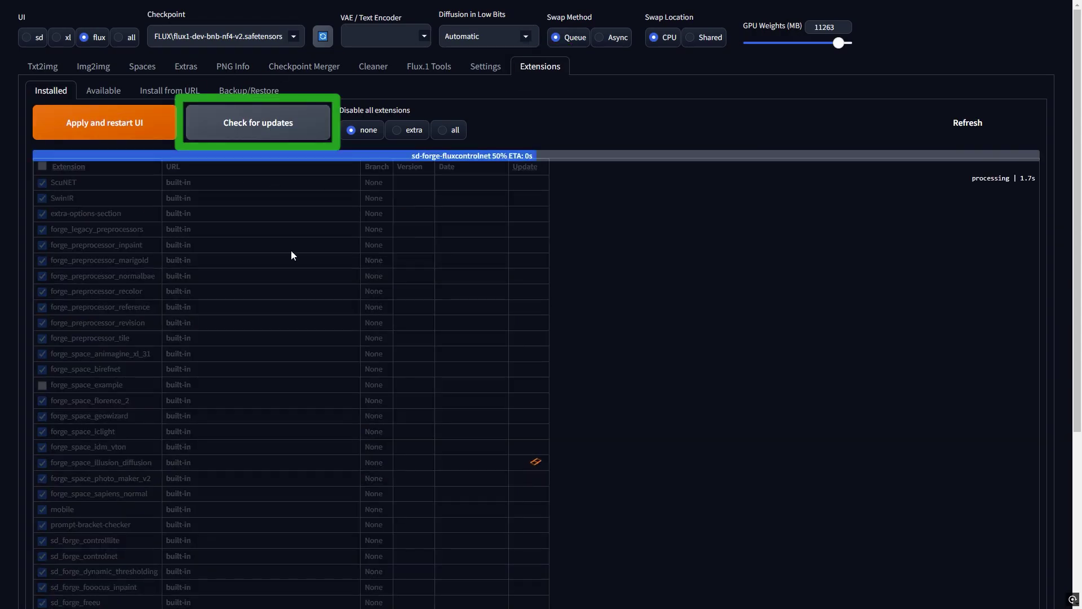
pyautogui.click(133, 127)
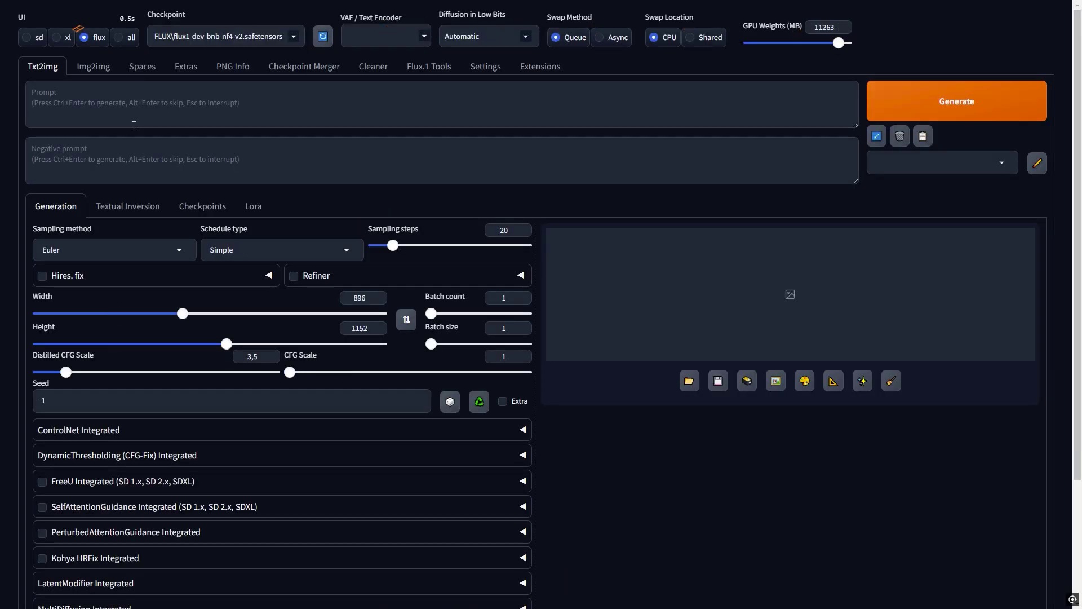
# In the Fill mode of Flux.1 Tools, load the gioconda image and set the width and height from its dimensions.
pyautogui.click(431, 69)
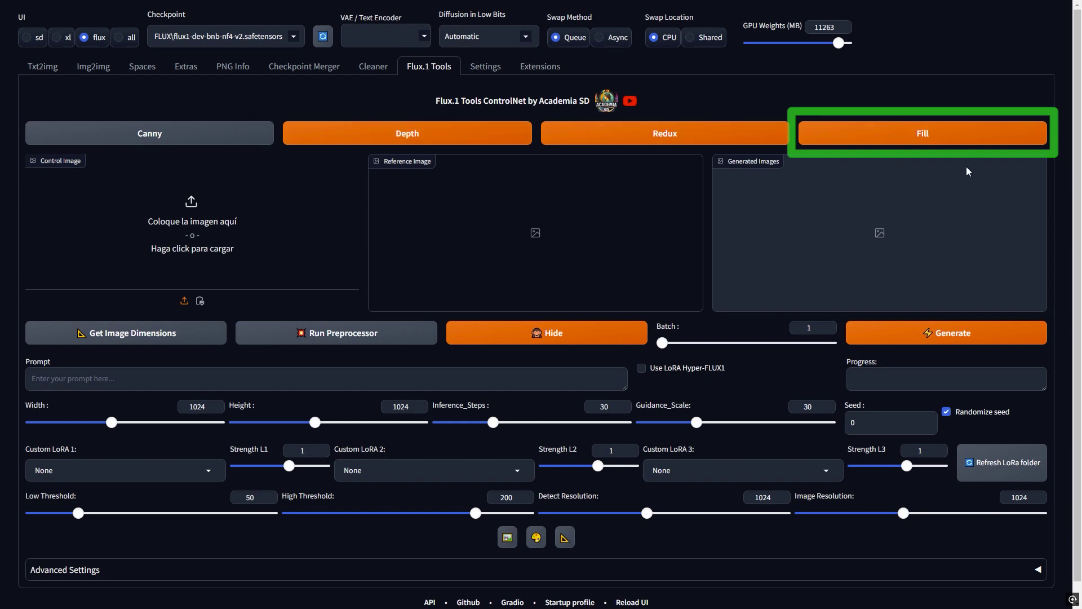
pyautogui.click(943, 143)
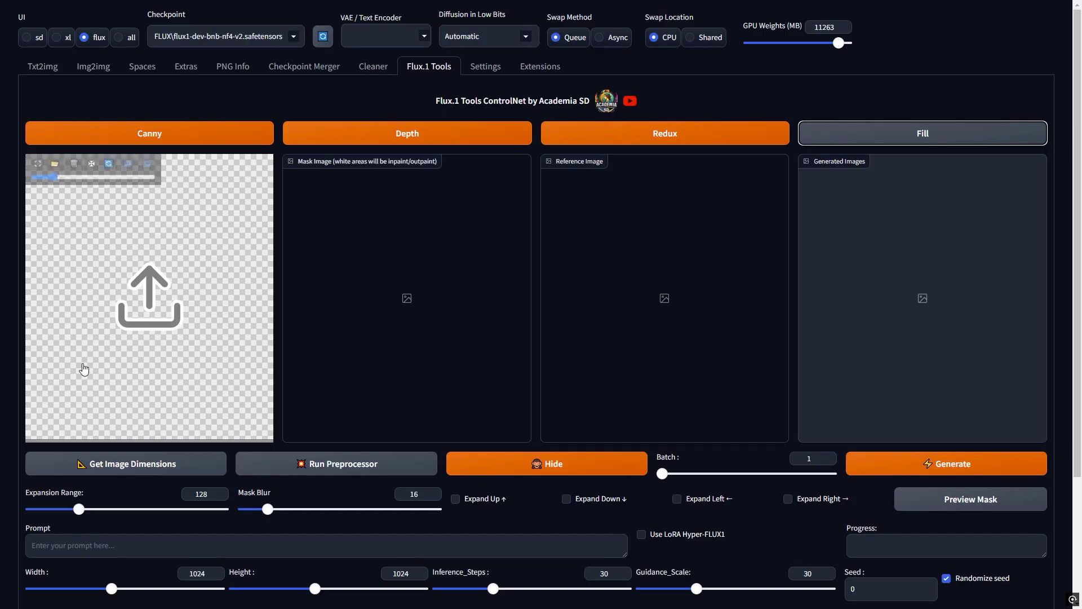
pyautogui.moveTo(97, 269)
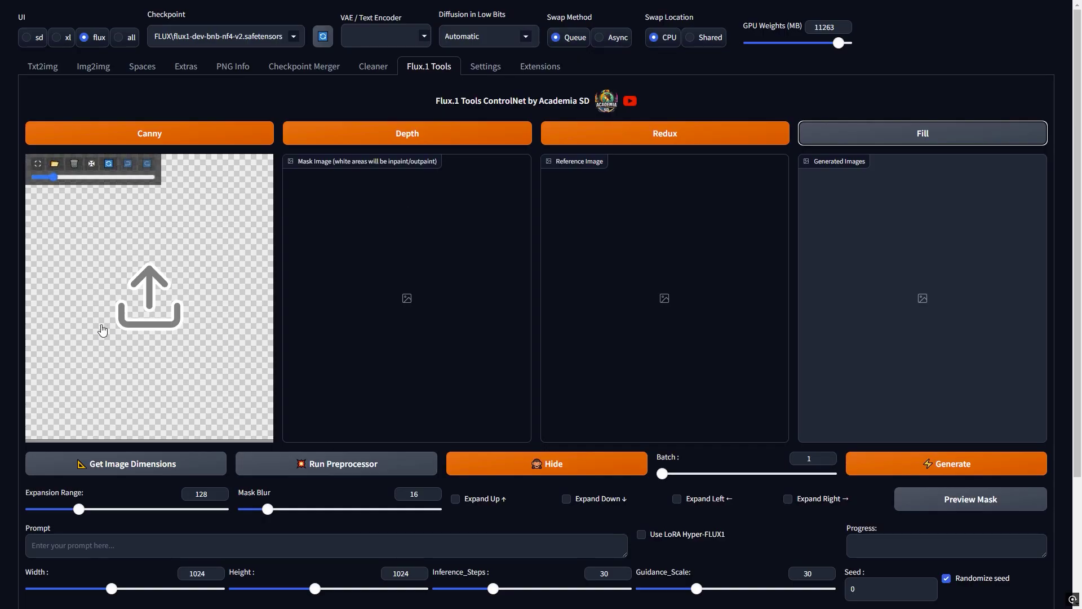
pyautogui.click(150, 299)
pyautogui.click(202, 93)
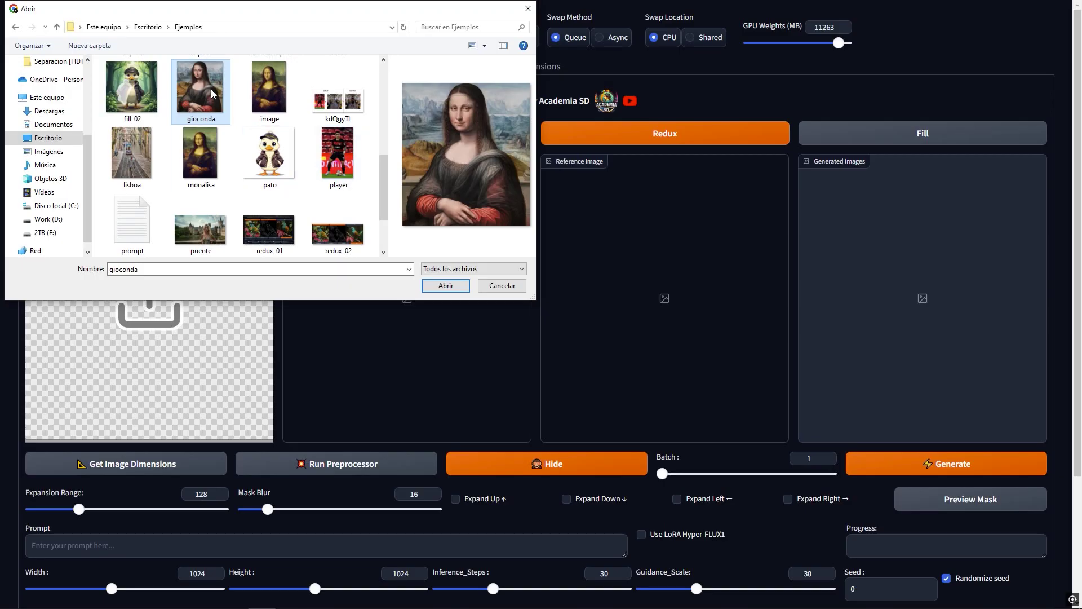
pyautogui.click(461, 287)
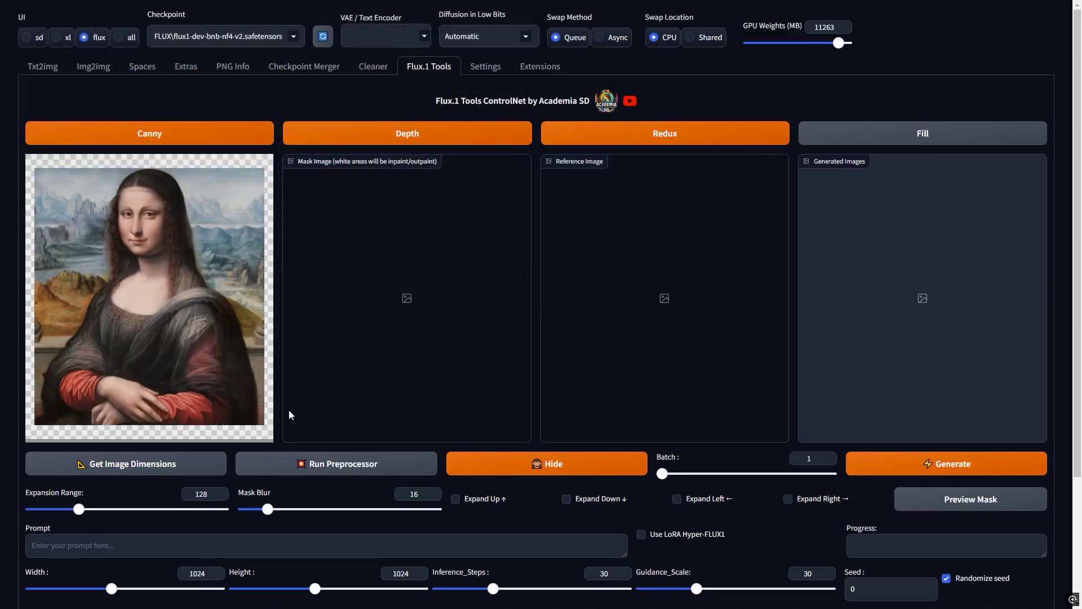
pyautogui.click(153, 469)
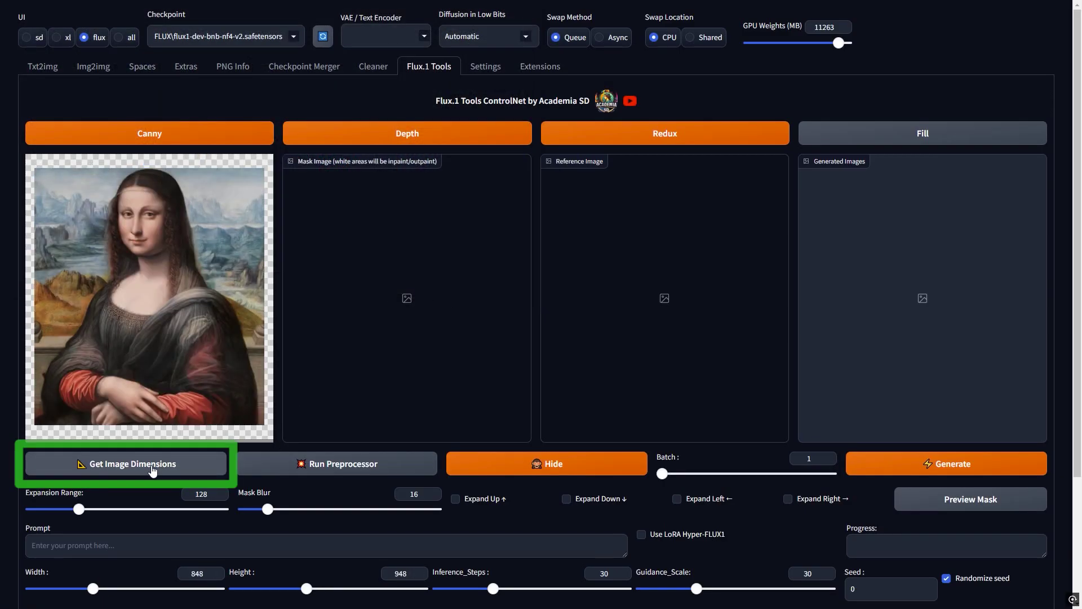
# Paint an inpainting mask over the eyes of the portrait in full-screen view.
pyautogui.moveTo(201, 314)
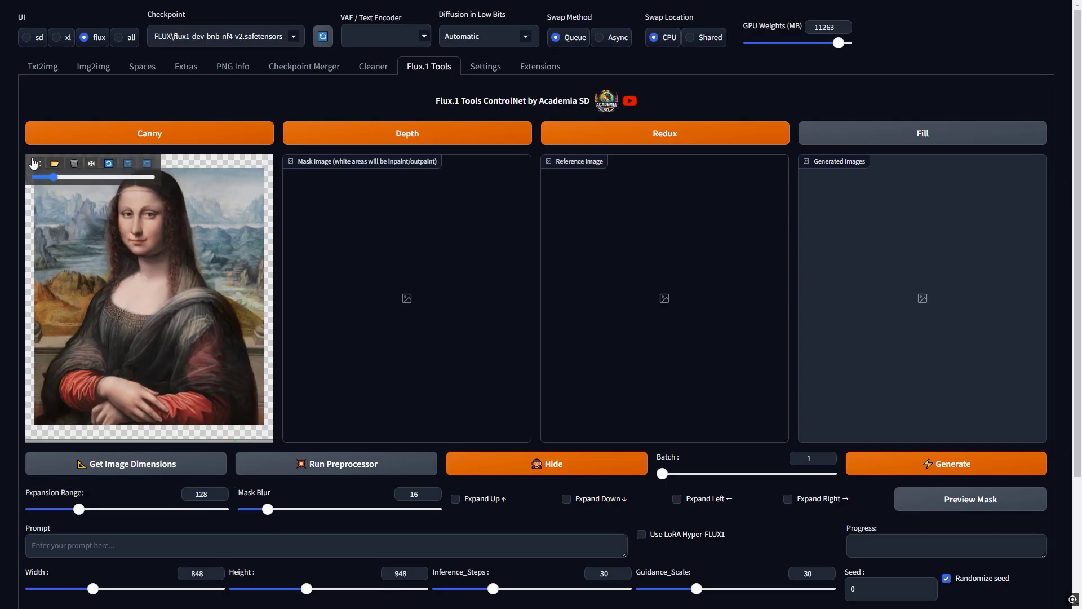
pyautogui.click(38, 166)
pyautogui.scroll(5, 455, 102)
pyautogui.moveTo(456, 96)
pyautogui.mouseDown()
pyautogui.moveTo(560, 112)
pyautogui.moveTo(492, 77)
pyautogui.moveTo(533, 66)
pyautogui.moveTo(591, 96)
pyautogui.moveTo(565, 121)
pyautogui.moveTo(469, 115)
pyautogui.moveTo(519, 132)
pyautogui.moveTo(583, 118)
pyautogui.moveTo(703, 126)
pyautogui.moveTo(666, 55)
pyautogui.moveTo(601, 85)
pyautogui.moveTo(673, 93)
pyautogui.moveTo(569, 74)
pyautogui.mouseUp()
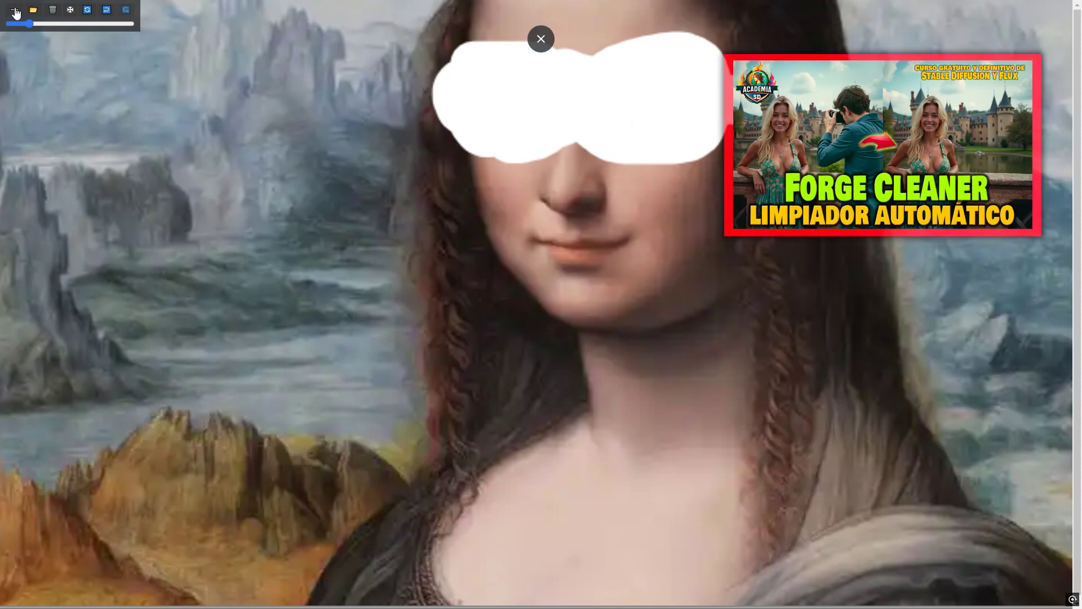
pyautogui.click(541, 36)
# Undo the mask painted over the eyes in full-screen view and restore it.
pyautogui.click(39, 163)
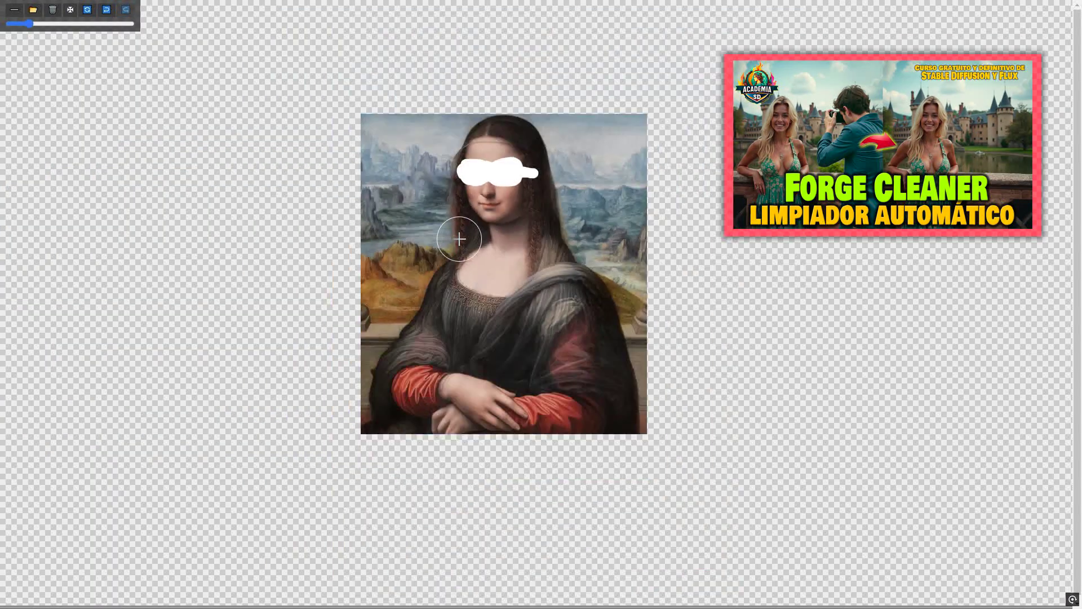
pyautogui.scroll(3, 459, 238)
pyautogui.click(107, 10)
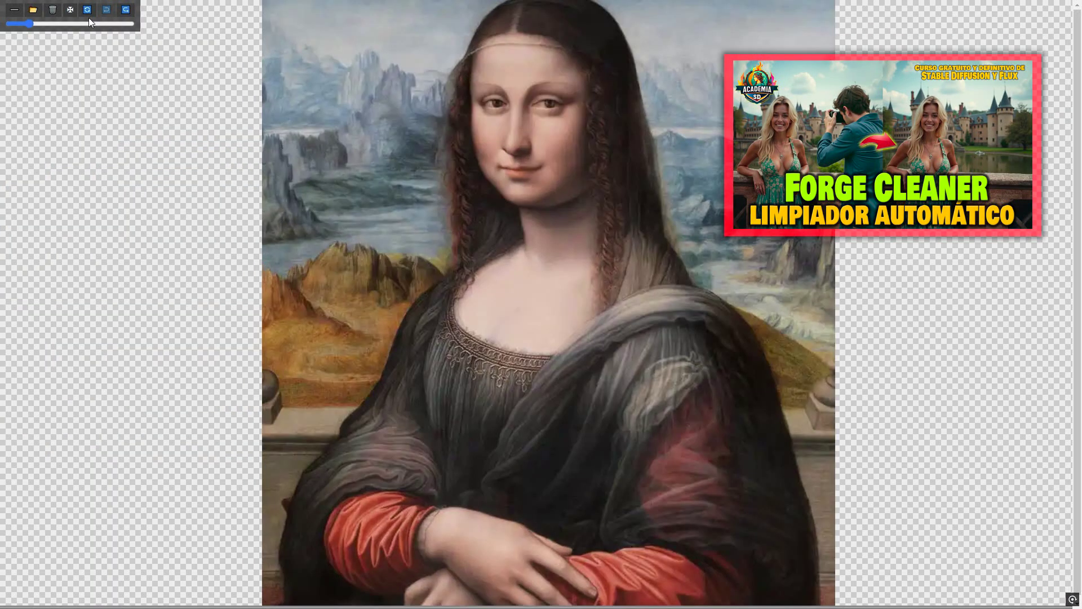
pyautogui.click(125, 9)
pyautogui.press('Escape')
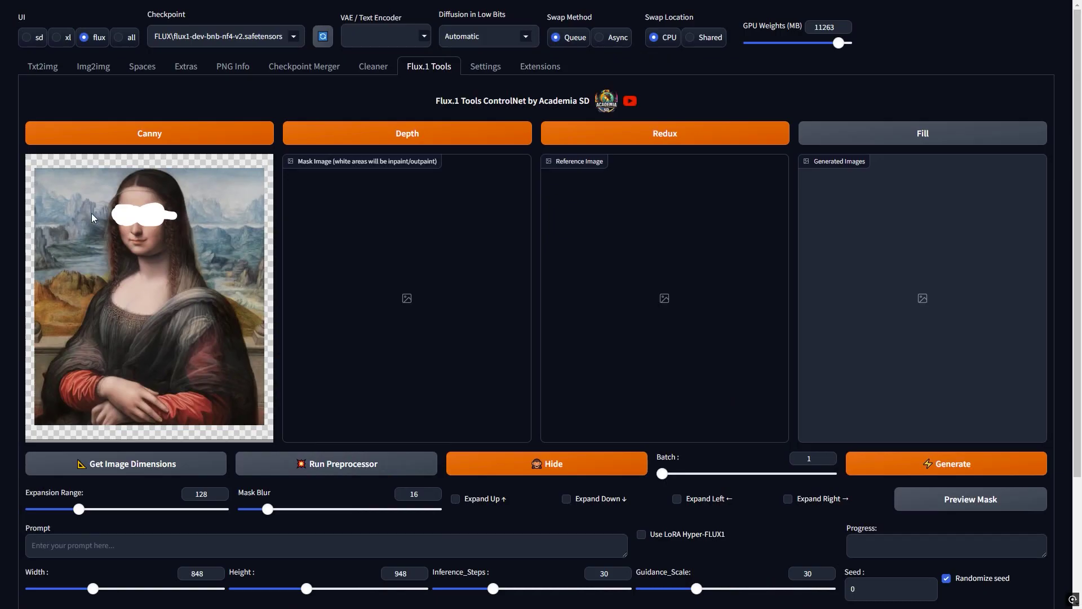
# Preview the eye mask and compare it with the mask blur set to 0 and to 75.
pyautogui.click(977, 506)
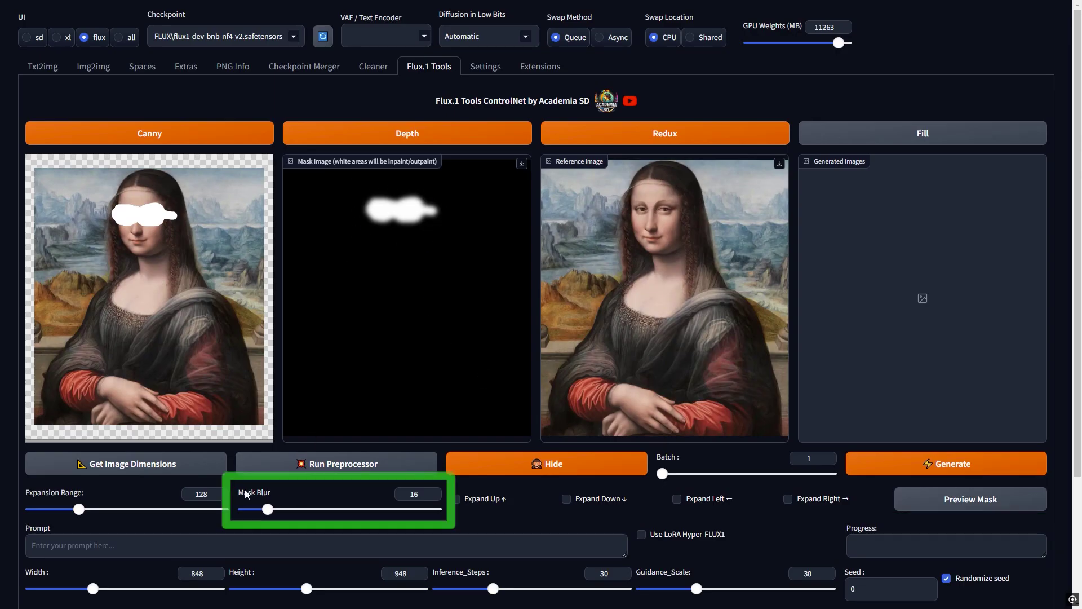
pyautogui.moveTo(268, 513); pyautogui.dragTo(242, 517)
pyautogui.click(944, 500)
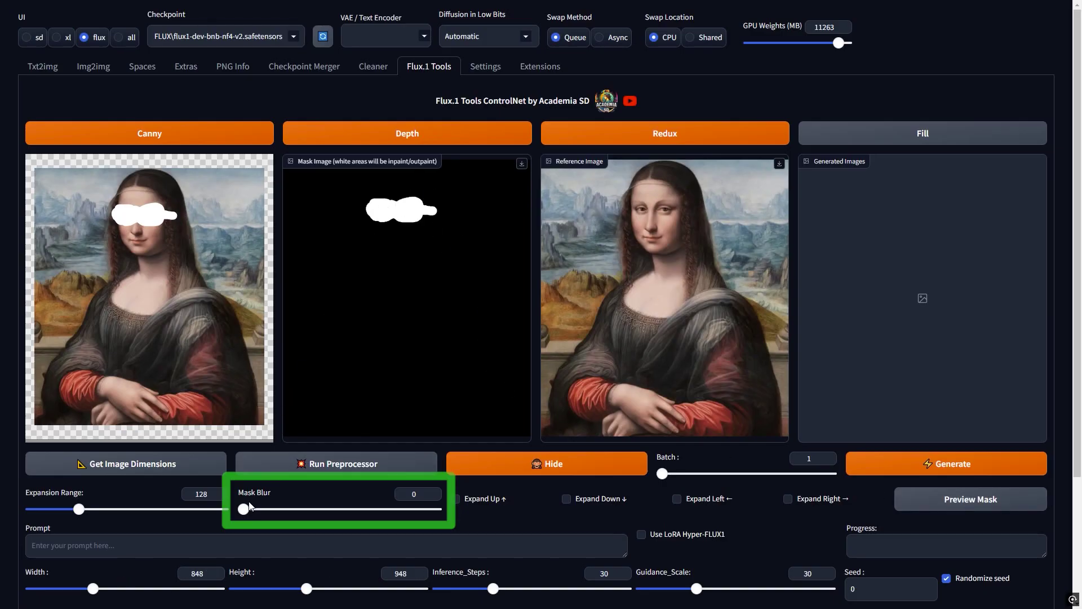
pyautogui.moveTo(244, 509); pyautogui.dragTo(356, 509)
pyautogui.click(934, 504)
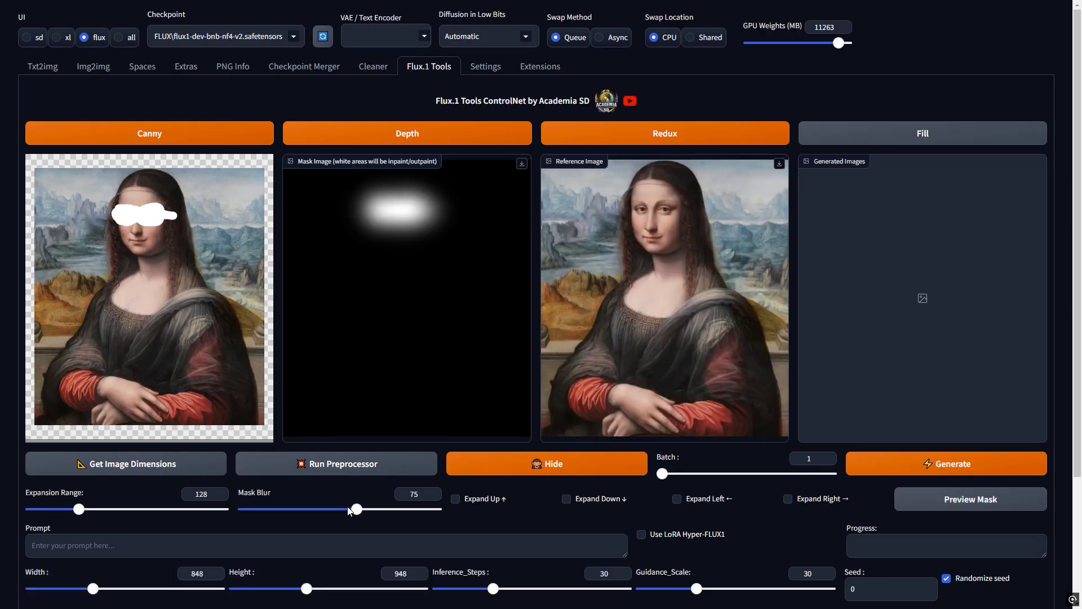
# Set the mask blur to 5 and refresh the mask preview.
pyautogui.moveTo(357, 510); pyautogui.dragTo(252, 514)
pyautogui.click(958, 505)
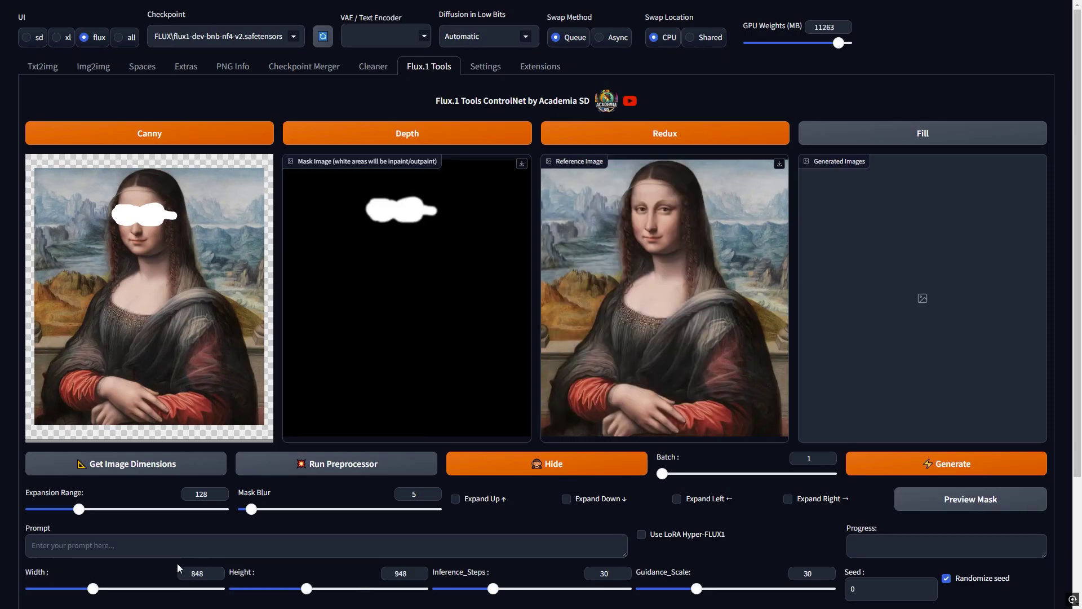
# Enter "a green sunglasses" as the inpainting prompt.
pyautogui.click(150, 547)
pyautogui.write('a')
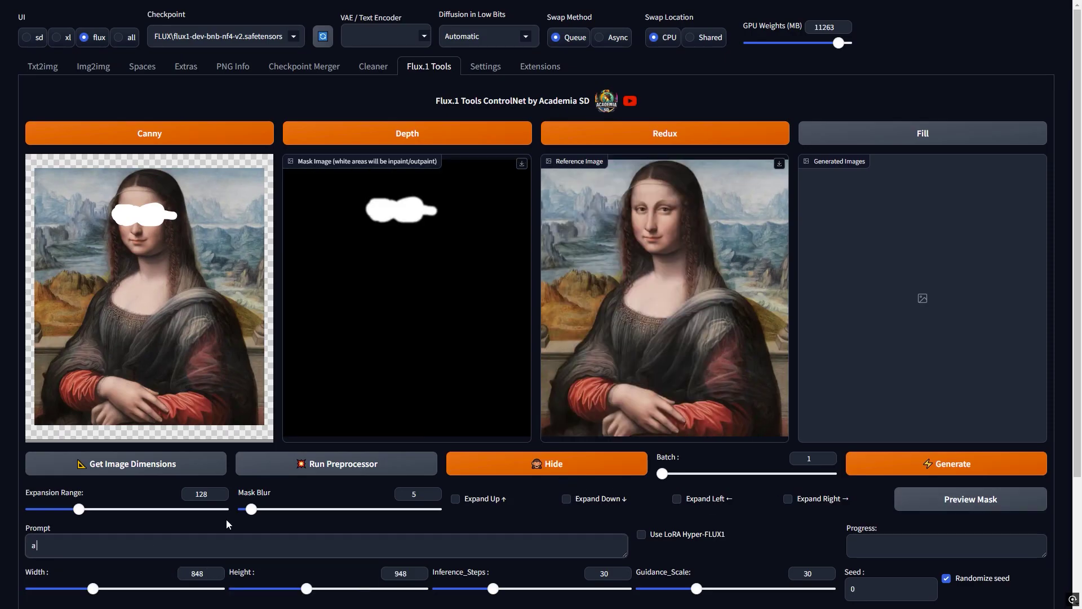
pyautogui.press('BackSpace')
pyautogui.write('a green sunglasses')
# Enable LoRA Hyper-FLUX1 with 14 inference steps and generate the image.
pyautogui.scroll(-2, 673, 466)
pyautogui.click(642, 422)
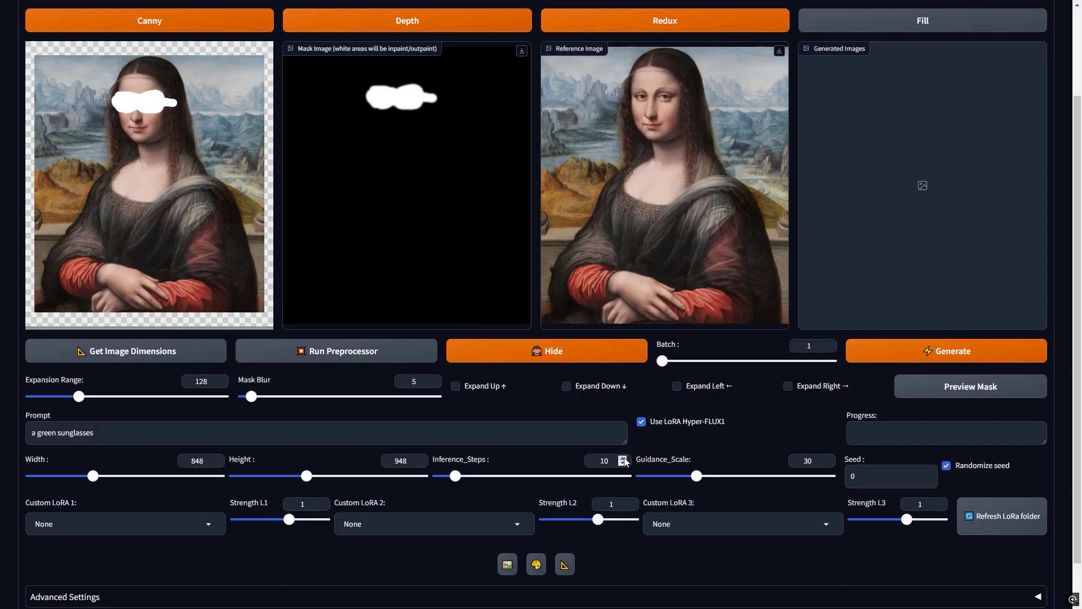
pyautogui.click(624, 459)
pyautogui.click(623, 464)
pyautogui.click(916, 352)
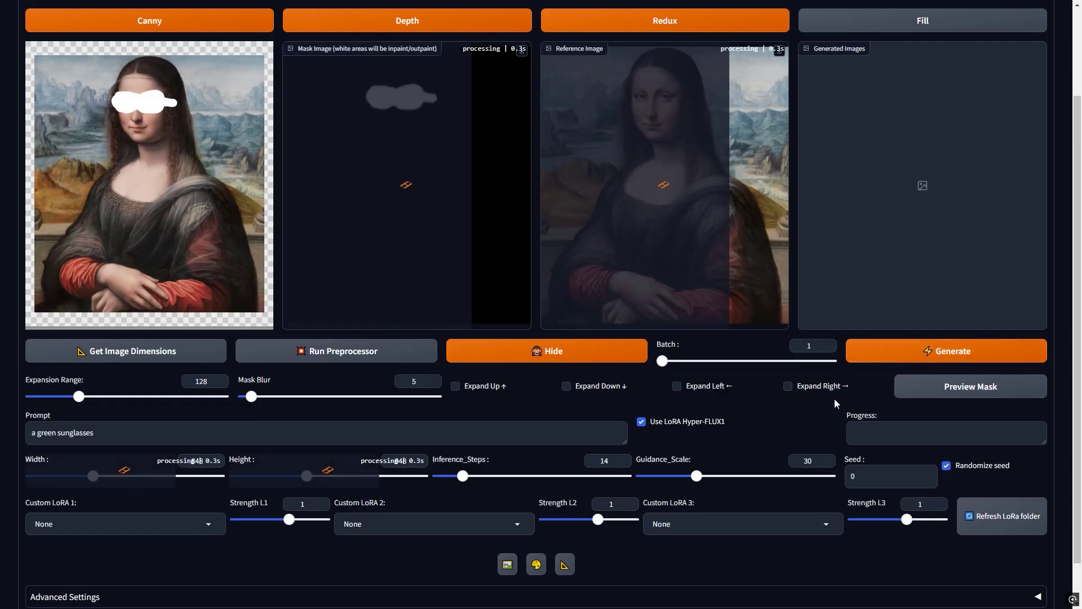
# Examine the generated portrait with sunglasses at enlarged size.
pyautogui.scroll(2, 787, 422)
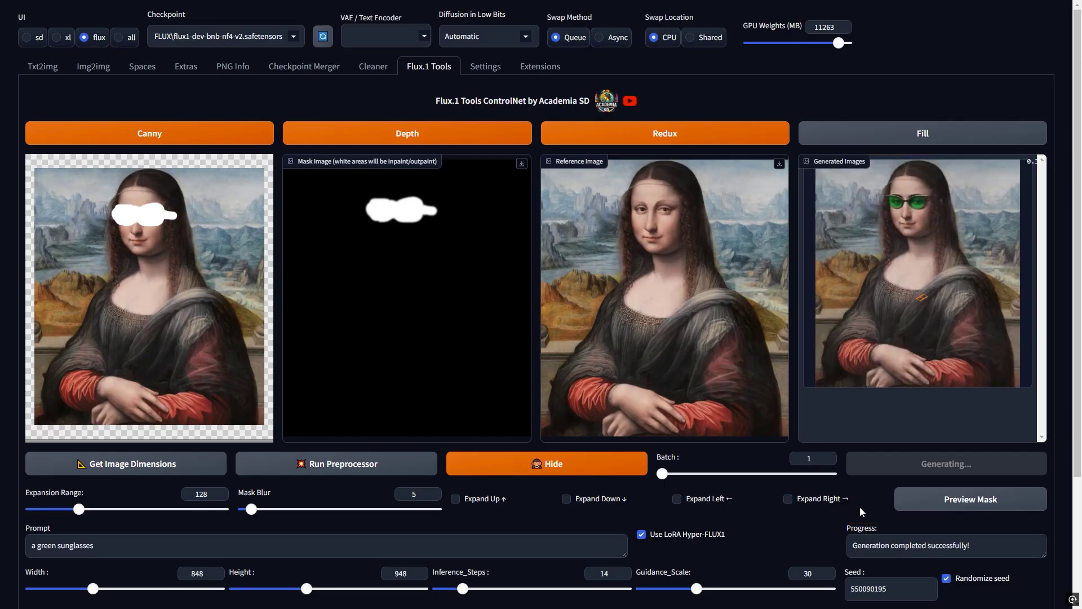
pyautogui.click(919, 272)
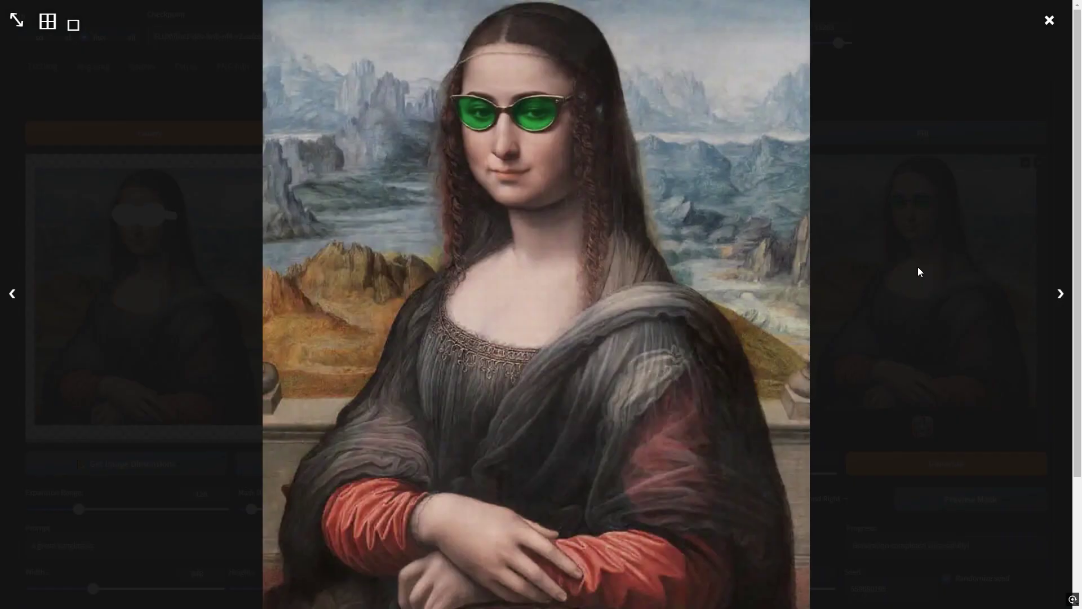
pyautogui.click(918, 272)
# Use the generated portrait as the new input image and paint a necklace-shaped mask over the neck and chest.
pyautogui.moveTo(920, 274); pyautogui.dragTo(151, 304)
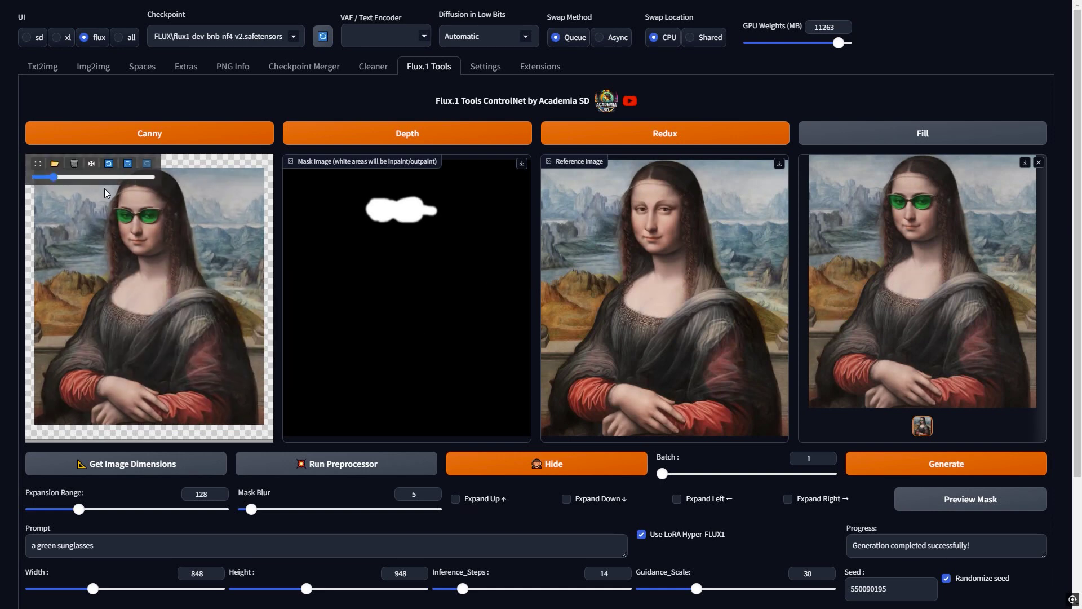
pyautogui.moveTo(514, 186)
pyautogui.mouseDown()
pyautogui.moveTo(556, 285)
pyautogui.moveTo(585, 307)
pyautogui.moveTo(781, 131)
pyautogui.moveTo(778, 174)
pyautogui.moveTo(686, 181)
pyautogui.moveTo(708, 171)
pyautogui.moveTo(699, 166)
pyautogui.mouseUp()
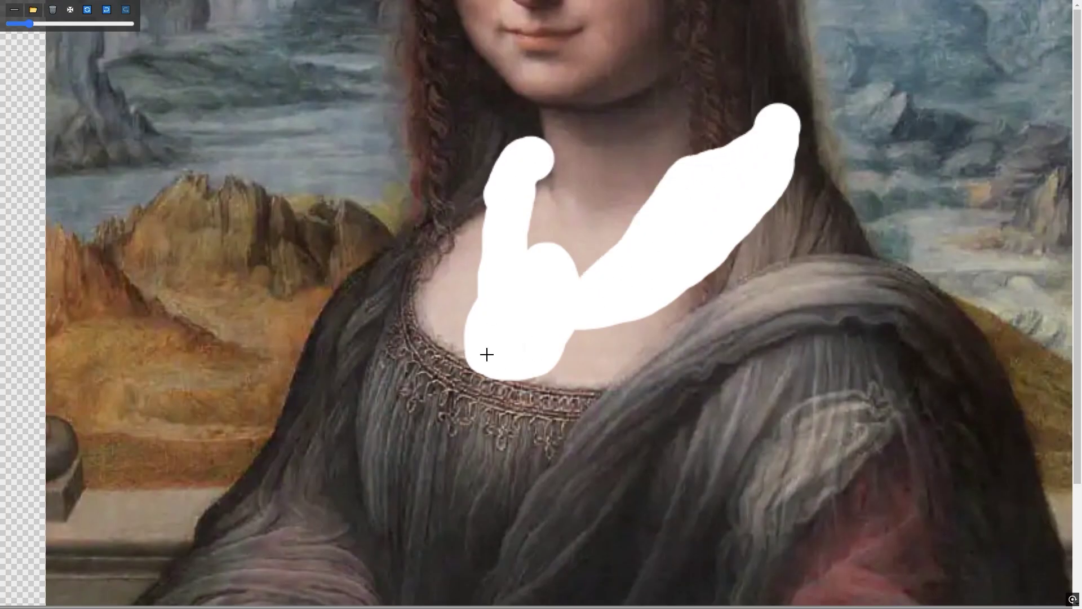
pyautogui.moveTo(486, 354); pyautogui.dragTo(555, 338)
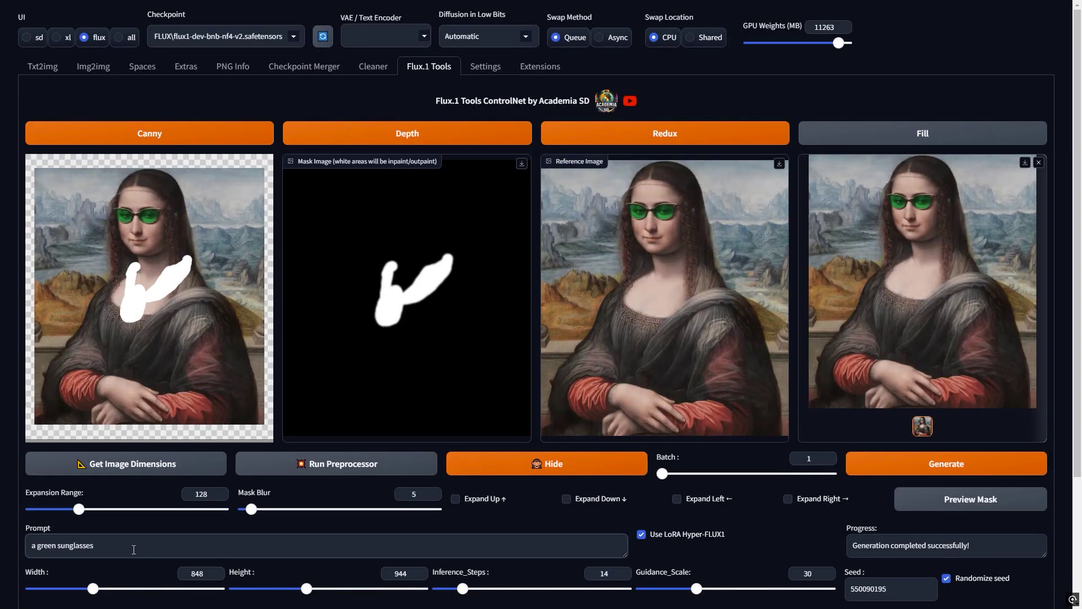
# Replace the prompt with "a huge gold chain and the dollar symbol with diamonds" and generate the image.
pyautogui.moveTo(215, 545); pyautogui.dragTo(3, 553)
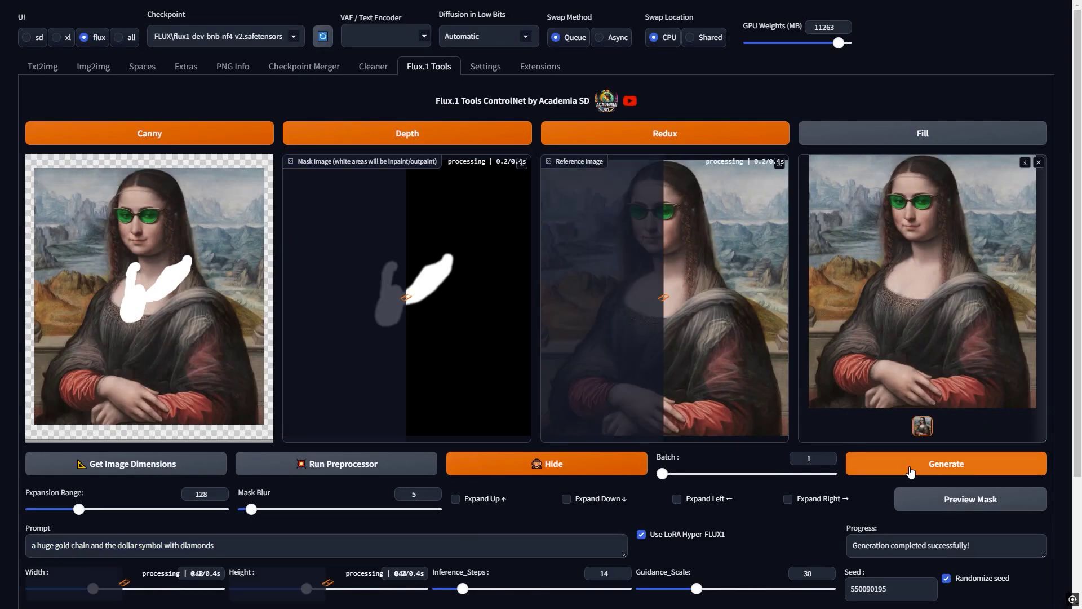
pyautogui.click(947, 463)
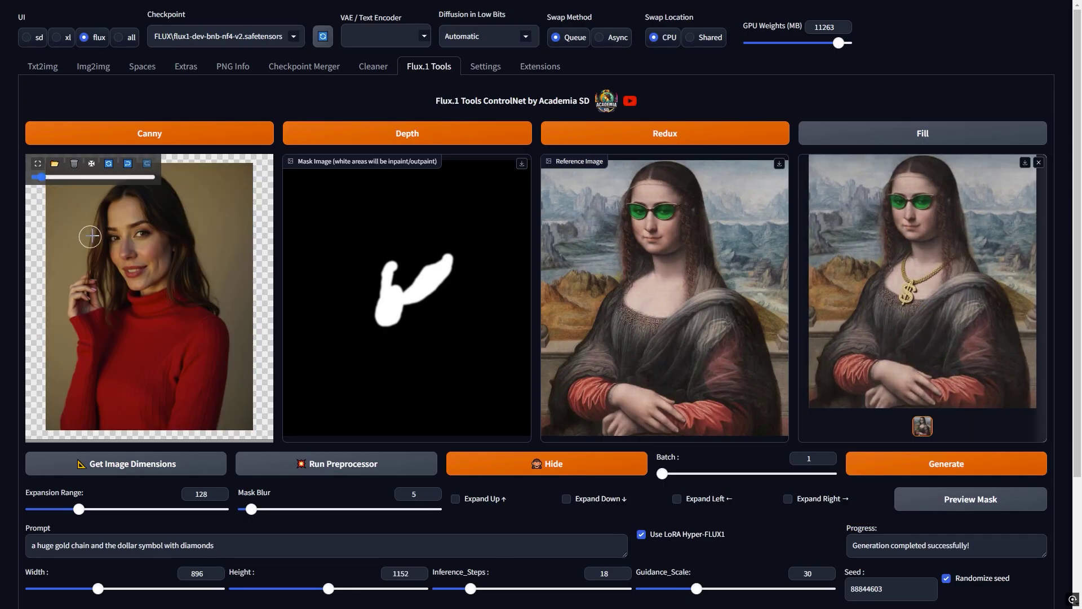
# Paint a mask covering the whole face of the woman in the red sweater.
pyautogui.moveTo(108, 208)
pyautogui.mouseDown()
pyautogui.moveTo(111, 269)
pyautogui.moveTo(126, 288)
pyautogui.moveTo(162, 275)
pyautogui.moveTo(163, 254)
pyautogui.moveTo(129, 202)
pyautogui.moveTo(121, 234)
pyautogui.moveTo(131, 271)
pyautogui.moveTo(147, 249)
pyautogui.moveTo(121, 208)
pyautogui.mouseUp()
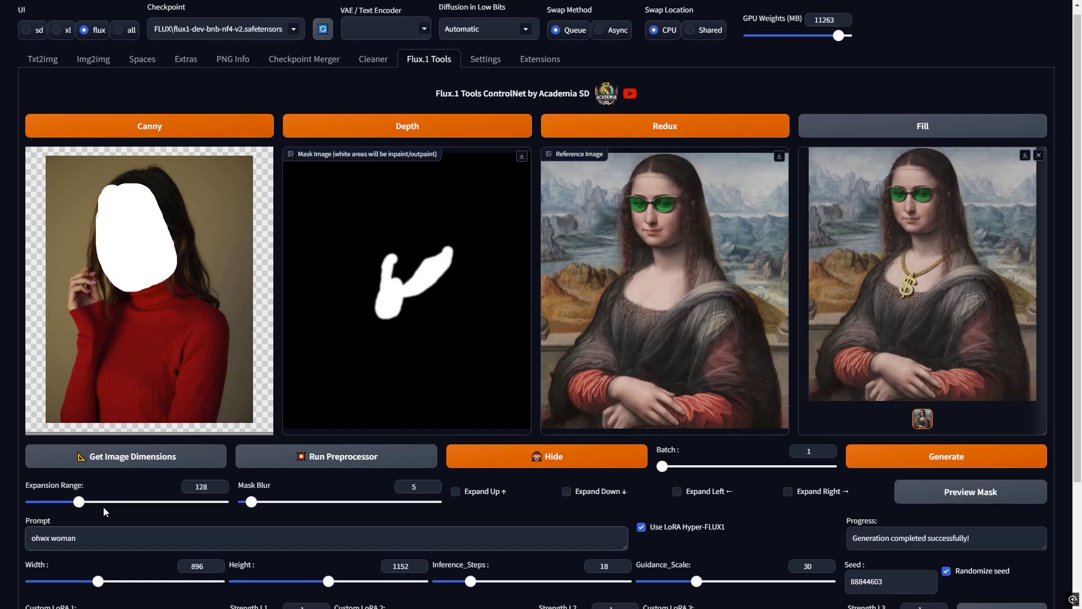
# Choose Flux\pyros_flux_atj.safetensors as Custom LoRA 1 and enter "ohwx woman" as the prompt.
pyautogui.scroll(-3, 103, 506)
pyautogui.click(105, 477)
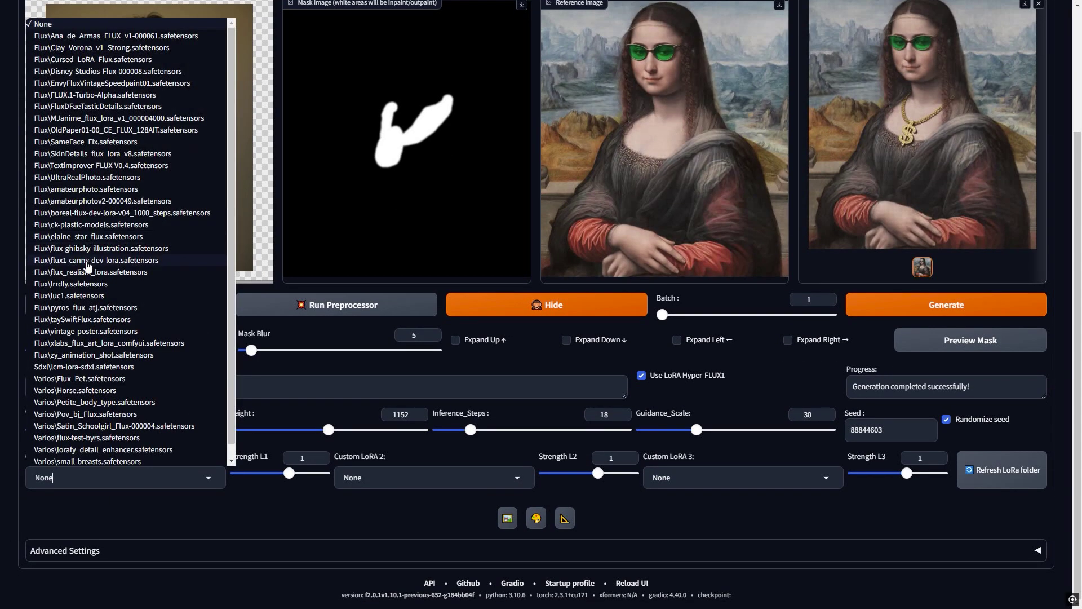
pyautogui.click(88, 308)
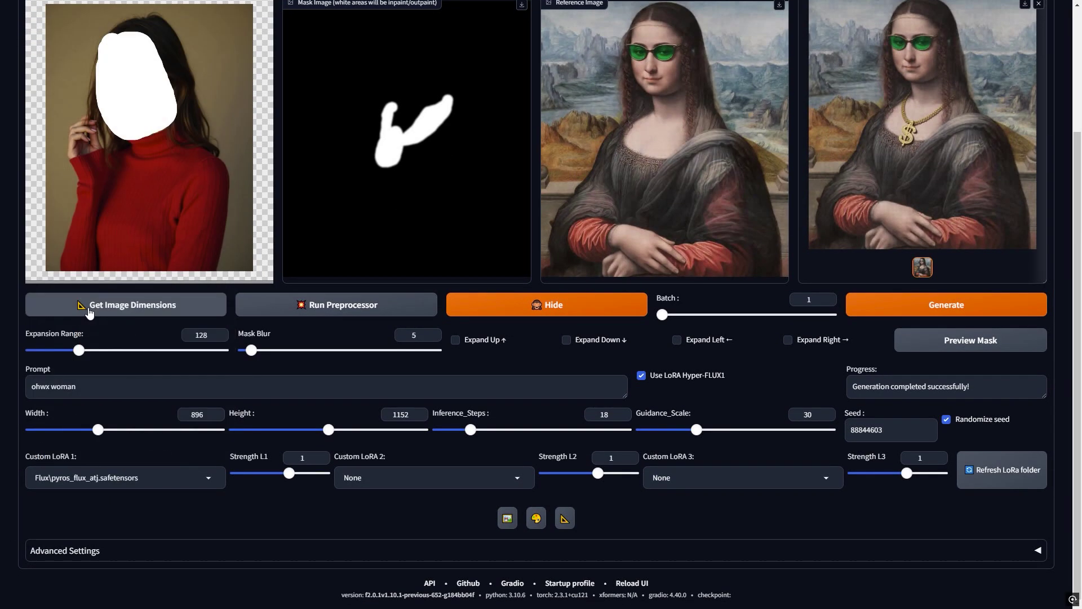
pyautogui.write('o')
pyautogui.write('hwx woman')
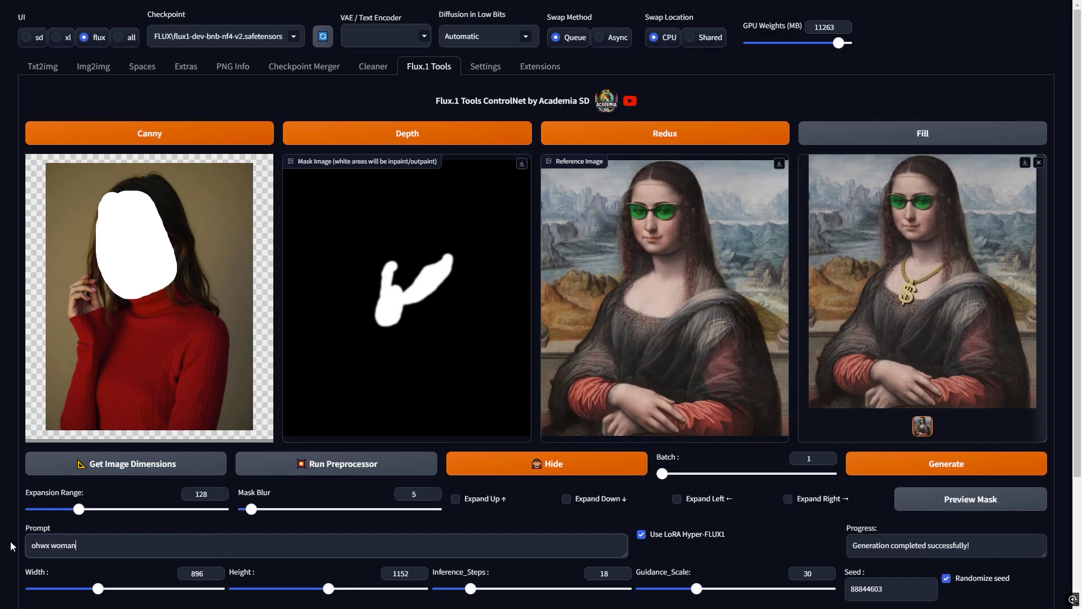
# Preview the face mask and generate the image with the replaced face.
pyautogui.scroll(-3, 70, 396)
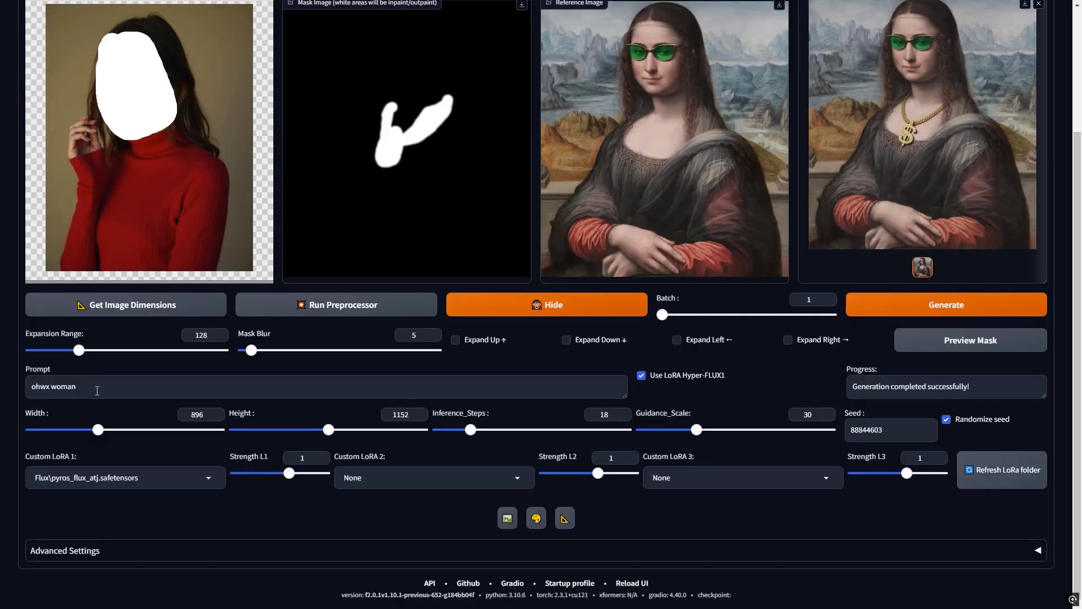
pyautogui.click(948, 345)
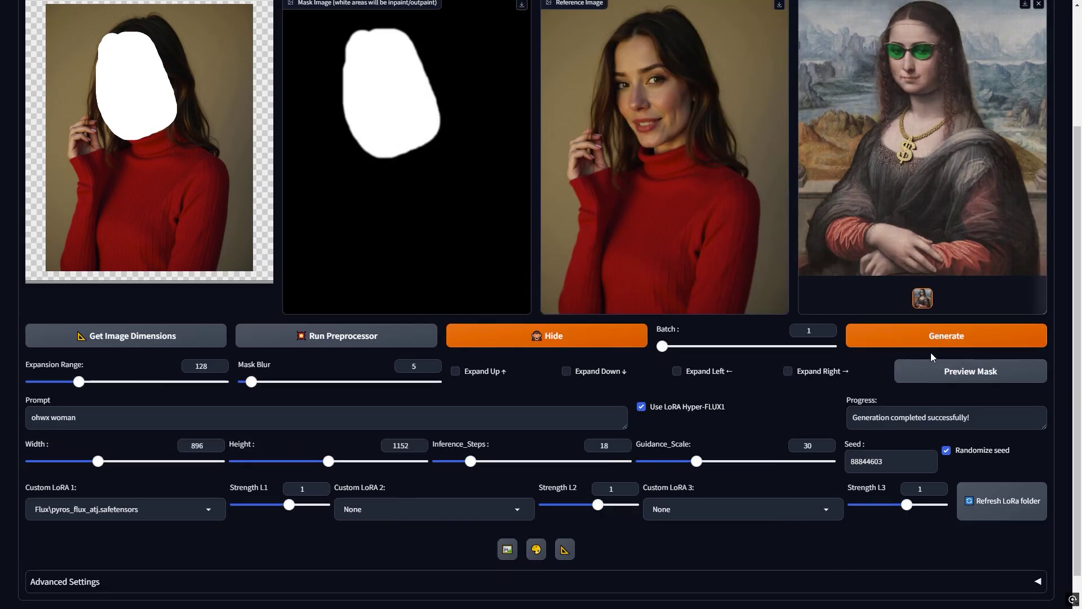
pyautogui.click(972, 340)
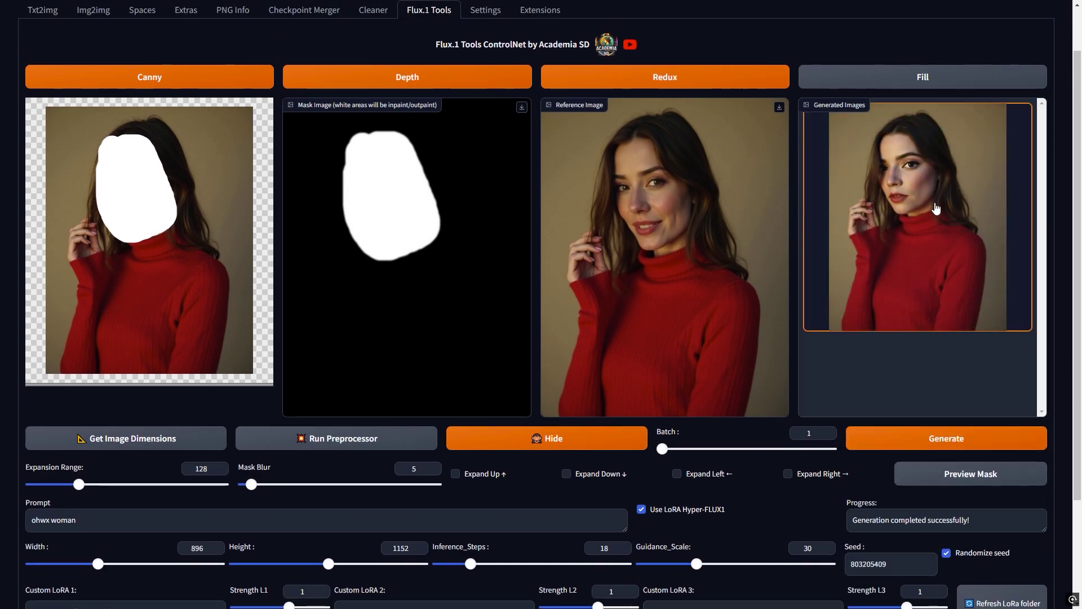
# Inspect the generated face replacement at full size and return to the tool page.
pyautogui.click(984, 243)
pyautogui.click(958, 286)
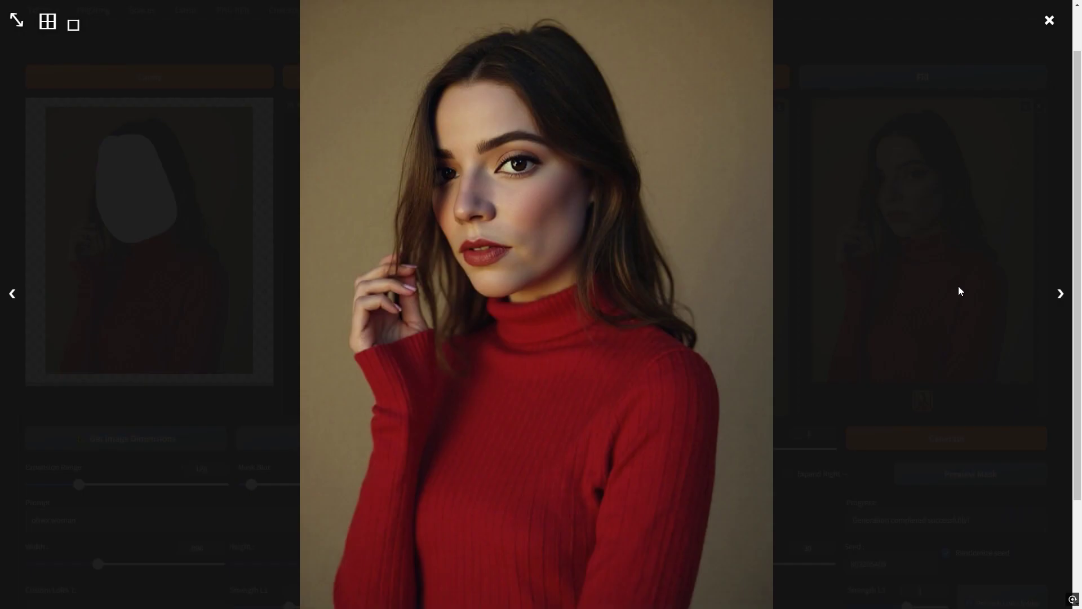
pyautogui.click(958, 286)
# Expand the Advanced Settings and examine the LoRA_Path field and the current LoRA path.
pyautogui.scroll(-3, 733, 141)
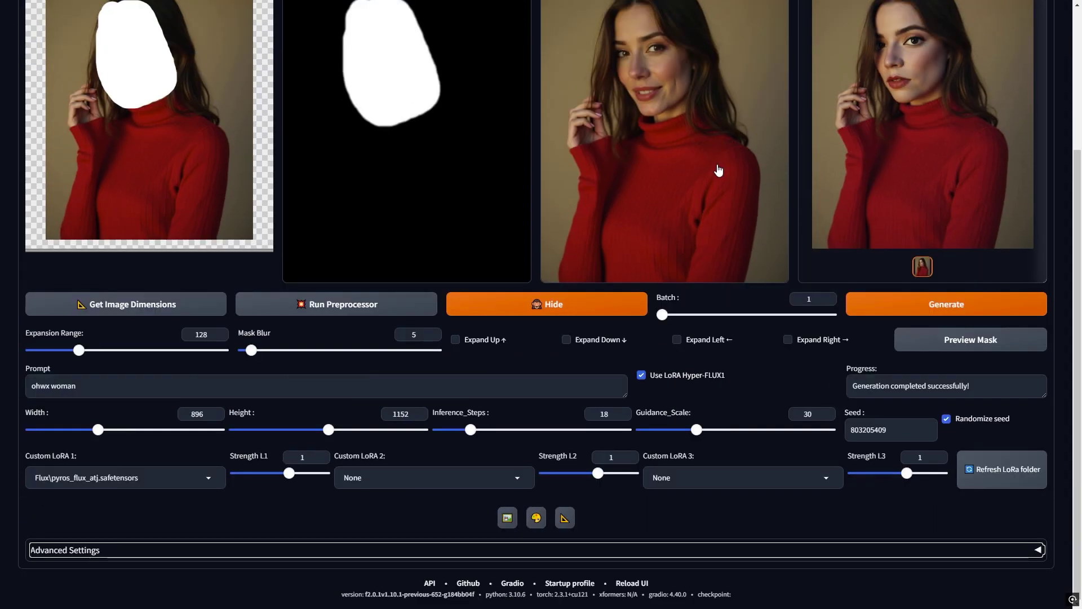
pyautogui.click(1040, 551)
pyautogui.scroll(-4, 844, 494)
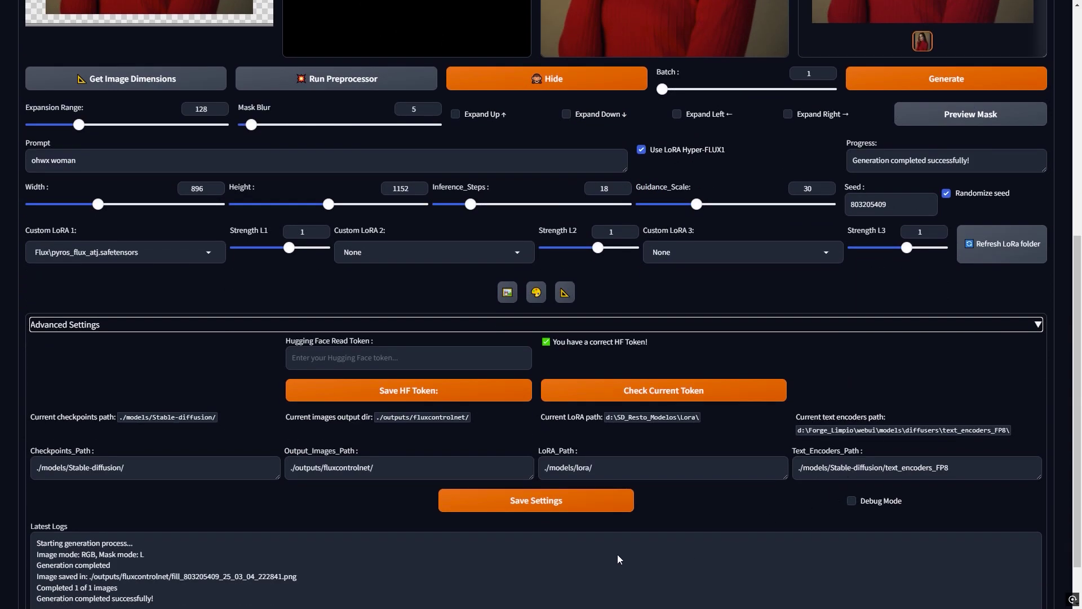
pyautogui.click(537, 449)
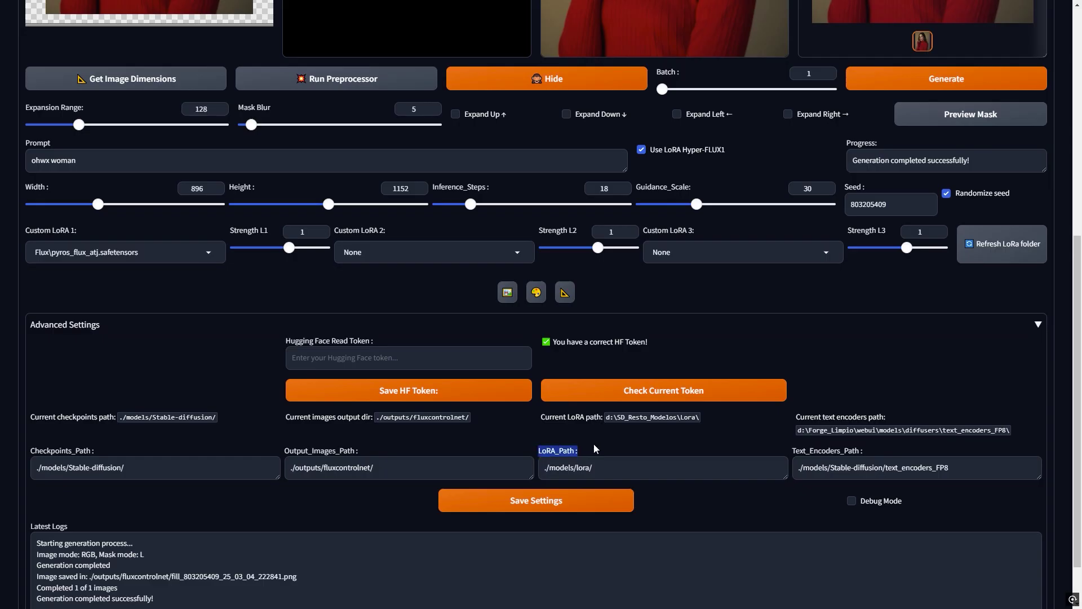
pyautogui.click(615, 446)
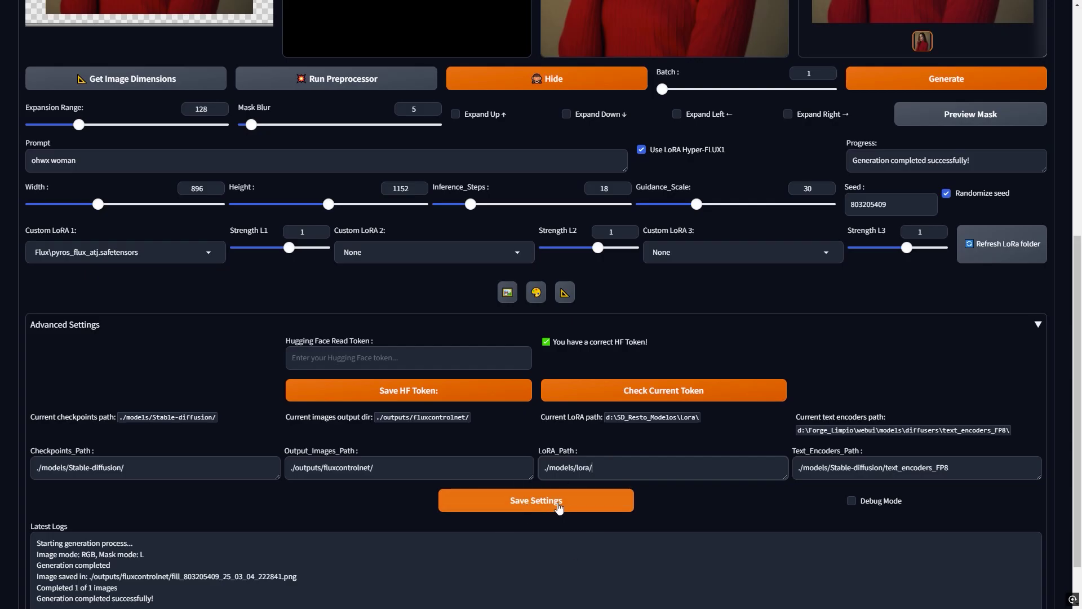
pyautogui.moveTo(602, 418); pyautogui.dragTo(726, 417)
pyautogui.click(730, 418)
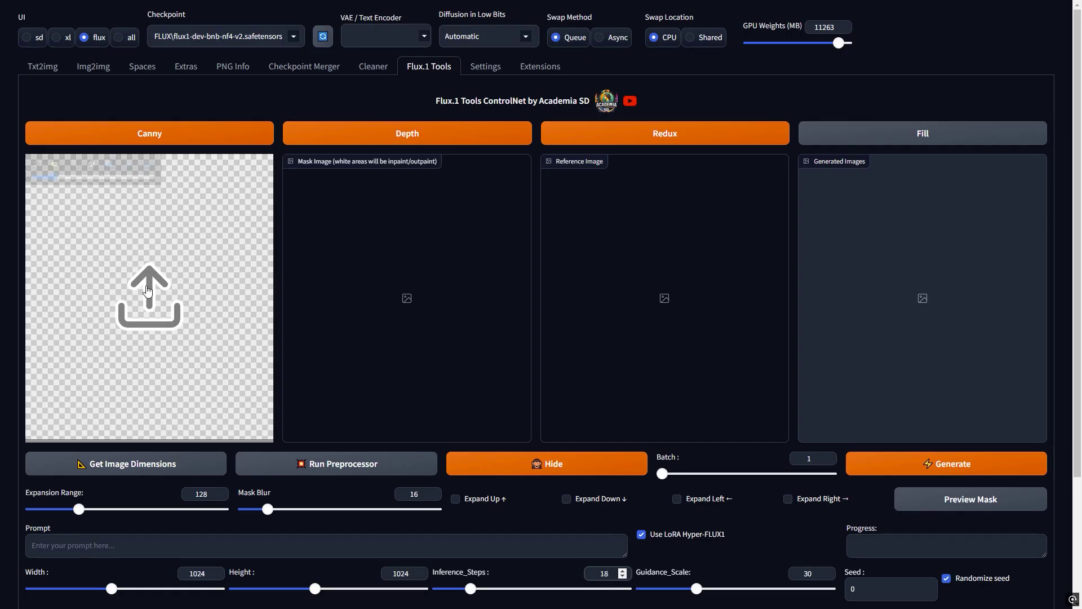
# Load the image c709cf0a-f5c4-46fe-bde9-f9cd032c30ad as the Fill source and fetch its dimensions.
pyautogui.click(146, 285)
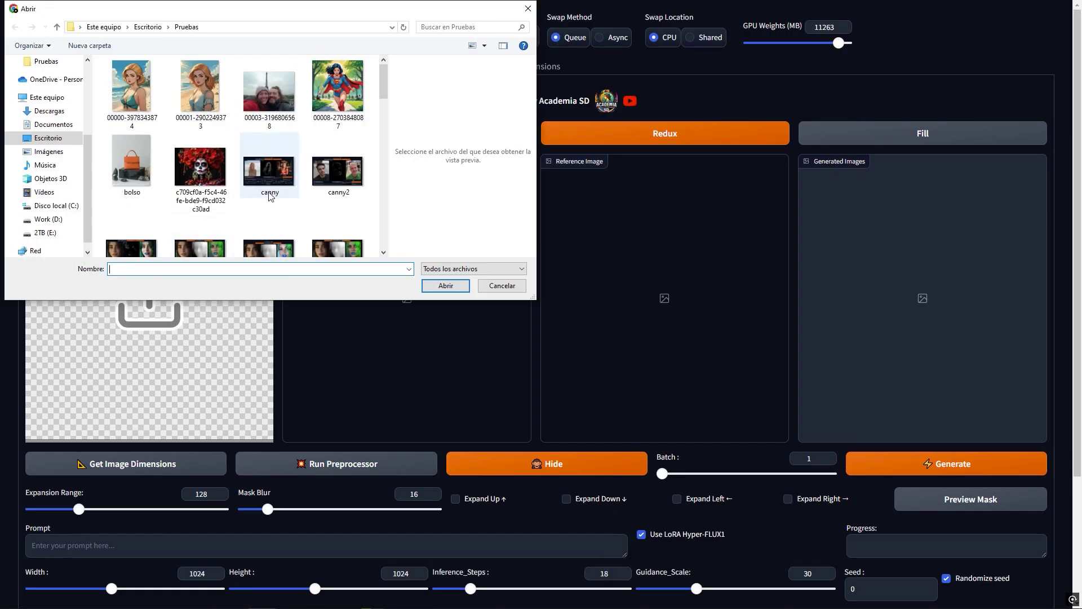
pyautogui.click(210, 170)
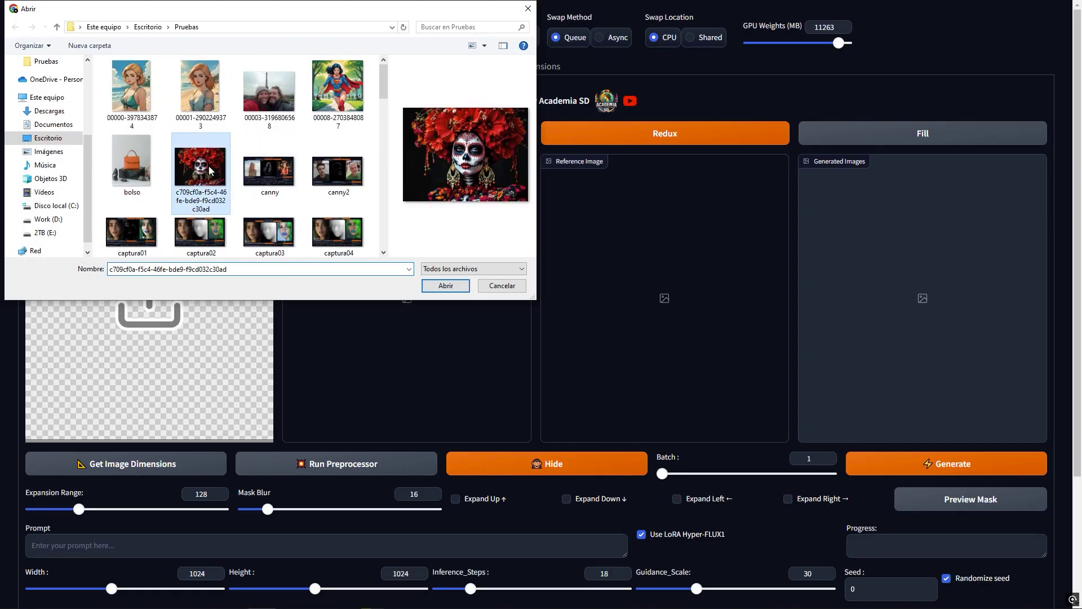
pyautogui.click(445, 285)
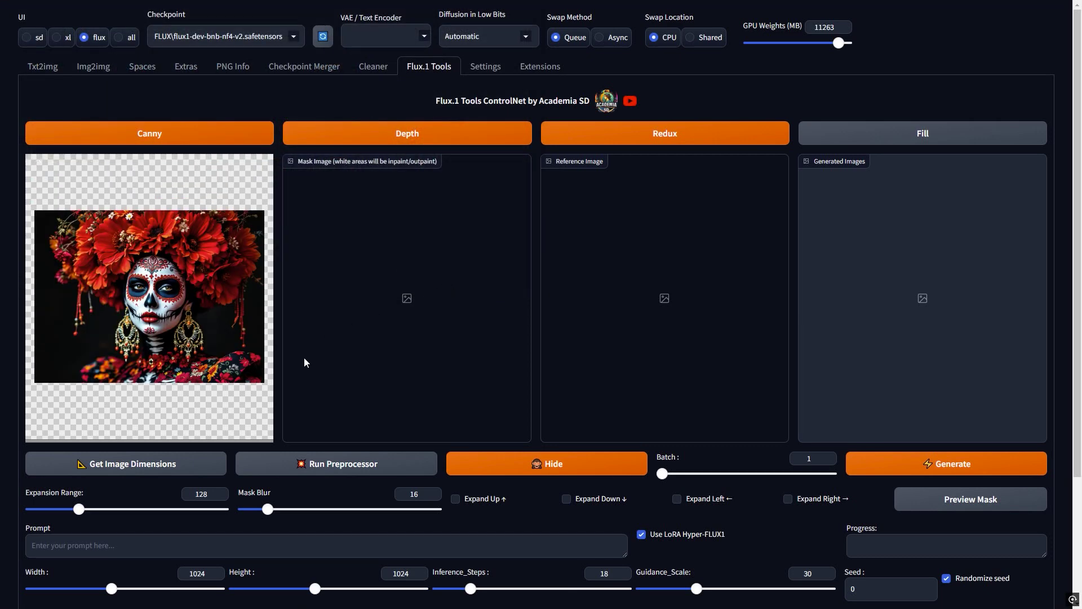
pyautogui.click(120, 466)
# Enable Expand Up and Expand Down with an Expansion Range of 320 and preview the outpainting mask.
pyautogui.scroll(-1, 451, 451)
pyautogui.click(456, 442)
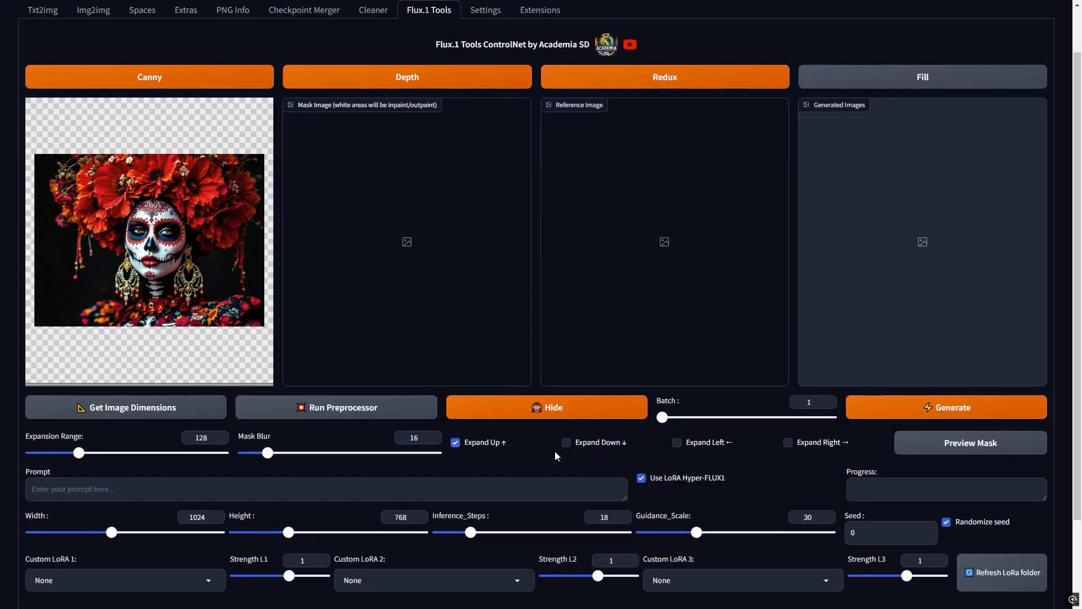
pyautogui.click(567, 443)
pyautogui.moveTo(79, 456); pyautogui.dragTo(164, 464)
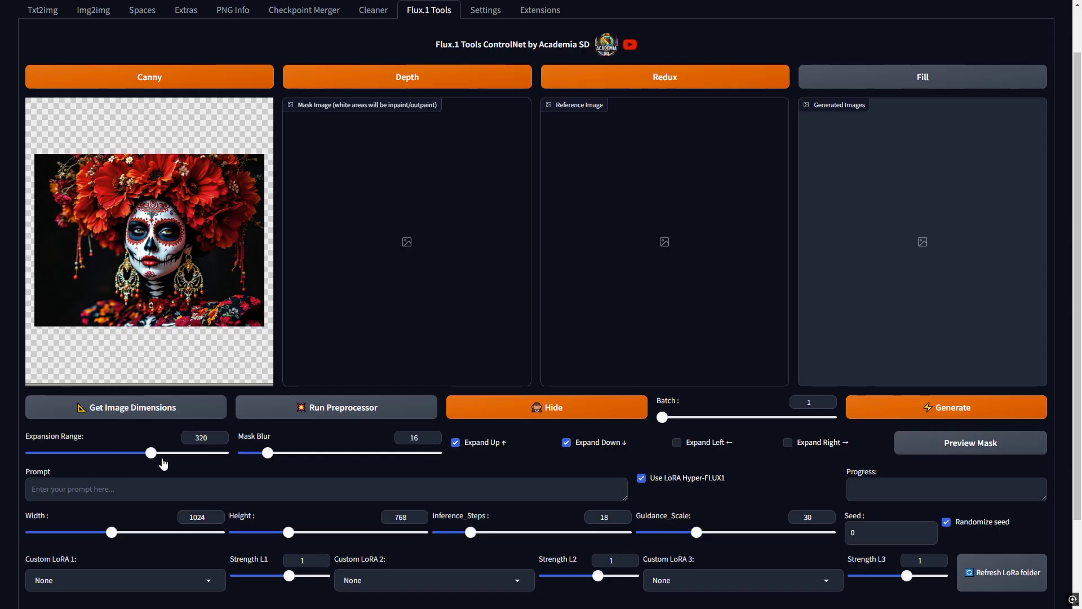
pyautogui.click(945, 443)
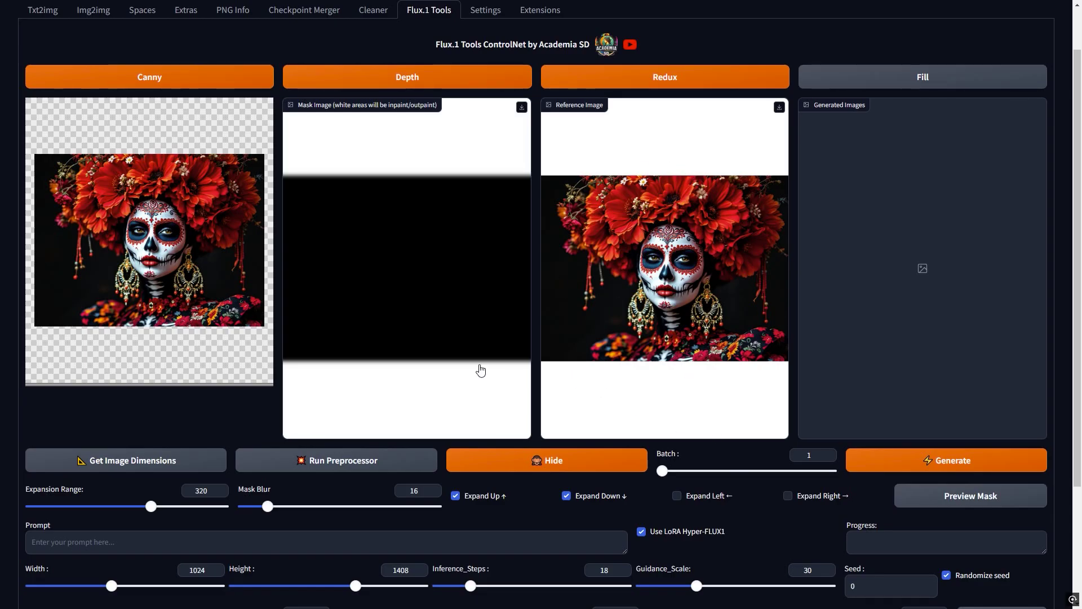
# Generate the vertically outpainted skull-makeup portrait and inspect it at full size.
pyautogui.click(962, 470)
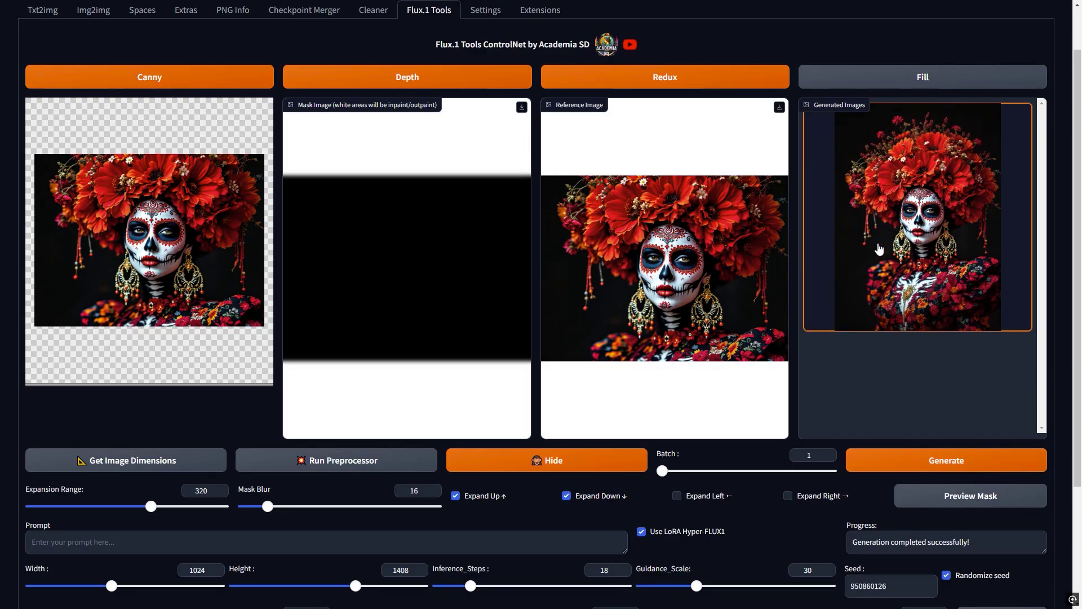
pyautogui.click(921, 264)
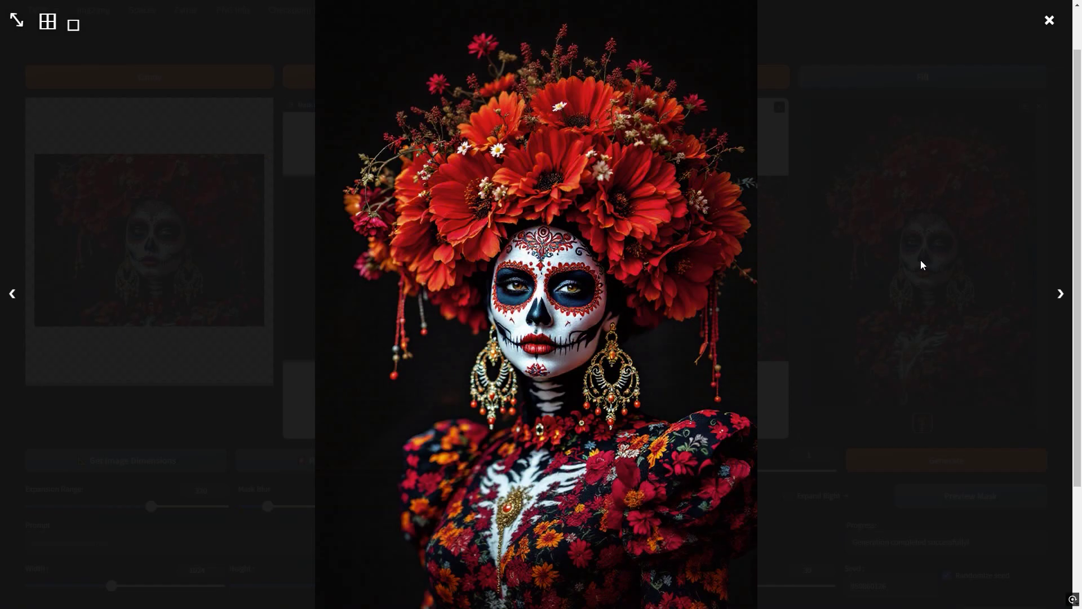
pyautogui.click(995, 289)
# Fetch the dimensions of the eye close-up, add Expand Left and preview the mask.
pyautogui.click(174, 460)
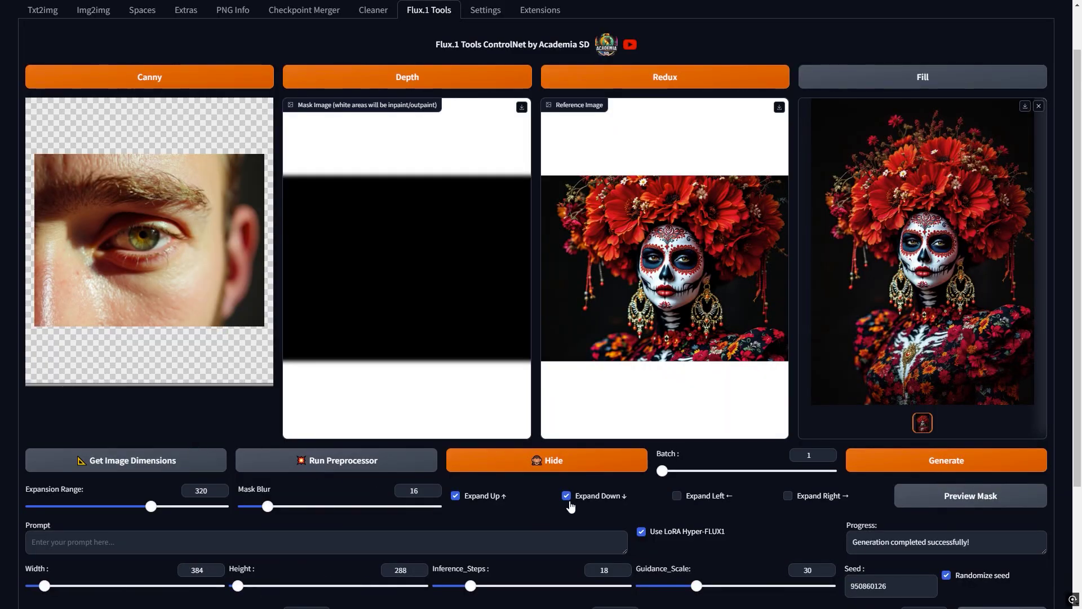
pyautogui.click(677, 497)
pyautogui.click(942, 499)
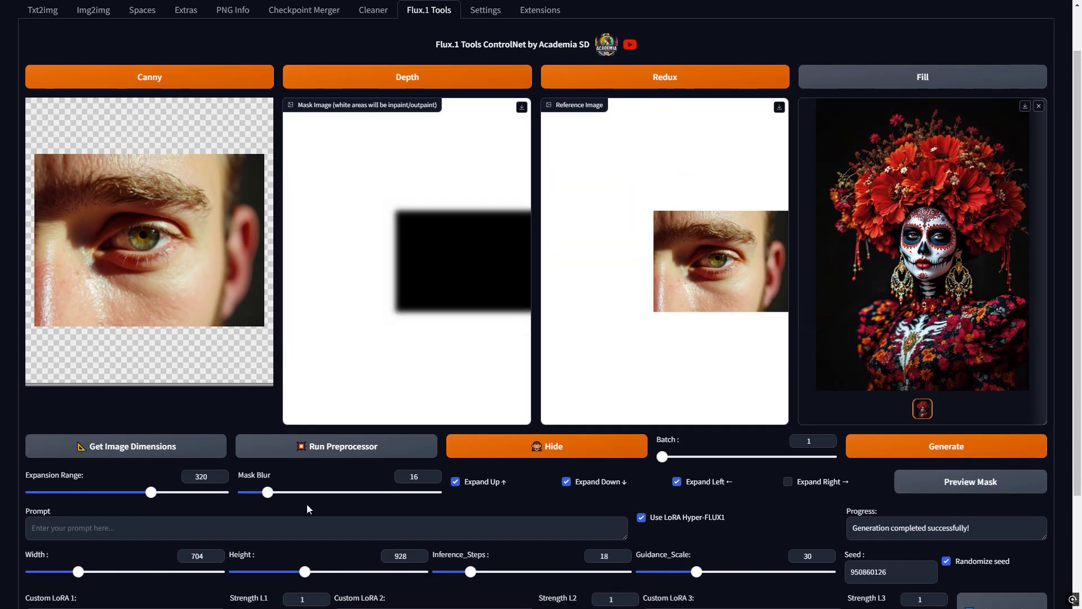
# Raise the Expansion Range to 512, refresh the mask preview and generate the outpainted face from the eye close-up.
pyautogui.moveTo(151, 492); pyautogui.dragTo(244, 505)
pyautogui.click(930, 483)
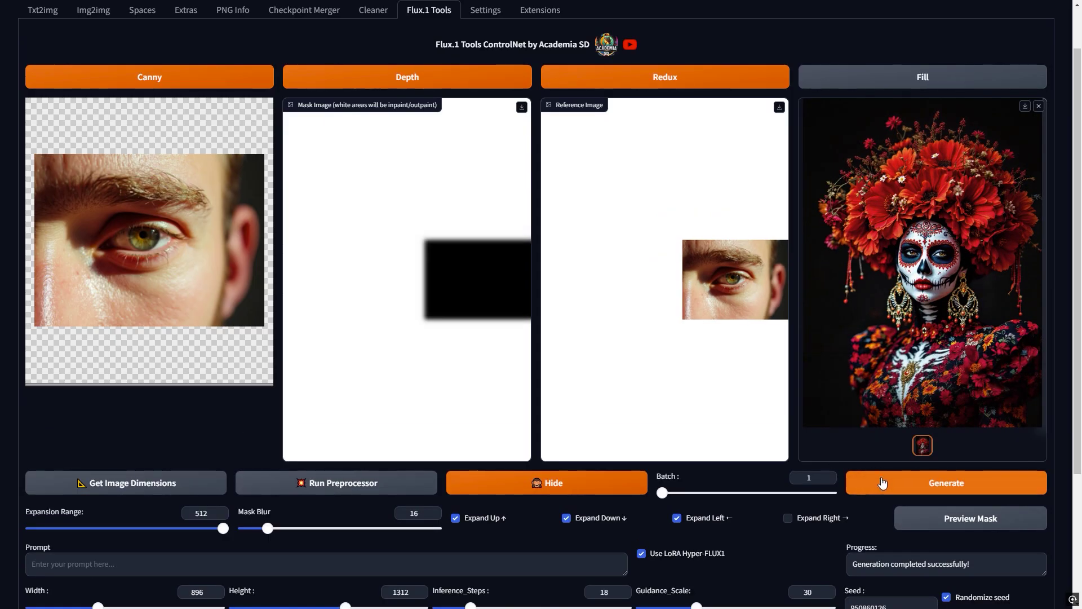
pyautogui.click(911, 484)
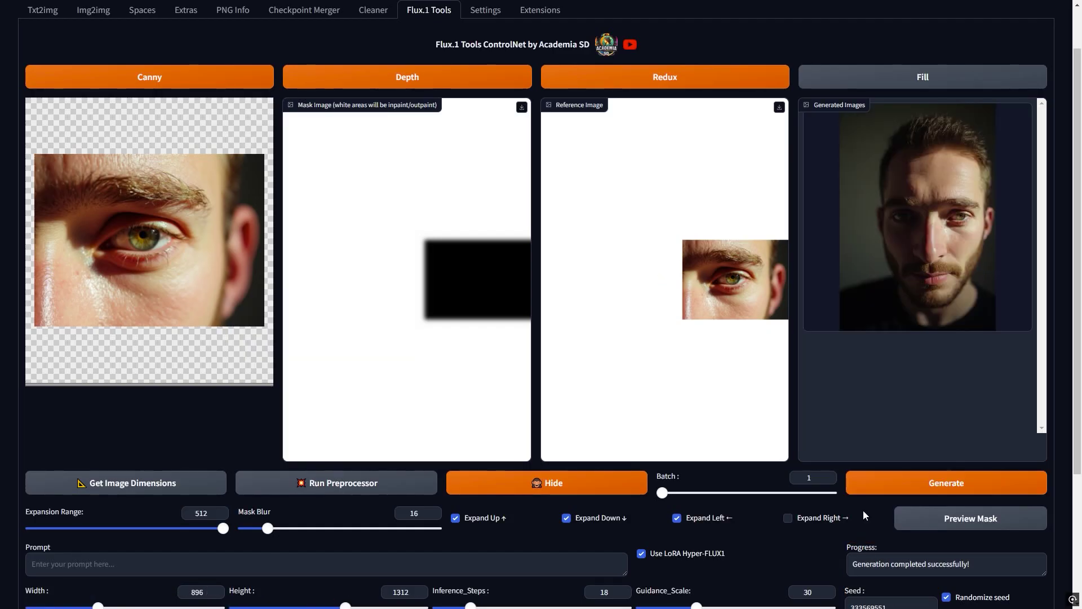
pyautogui.click(925, 271)
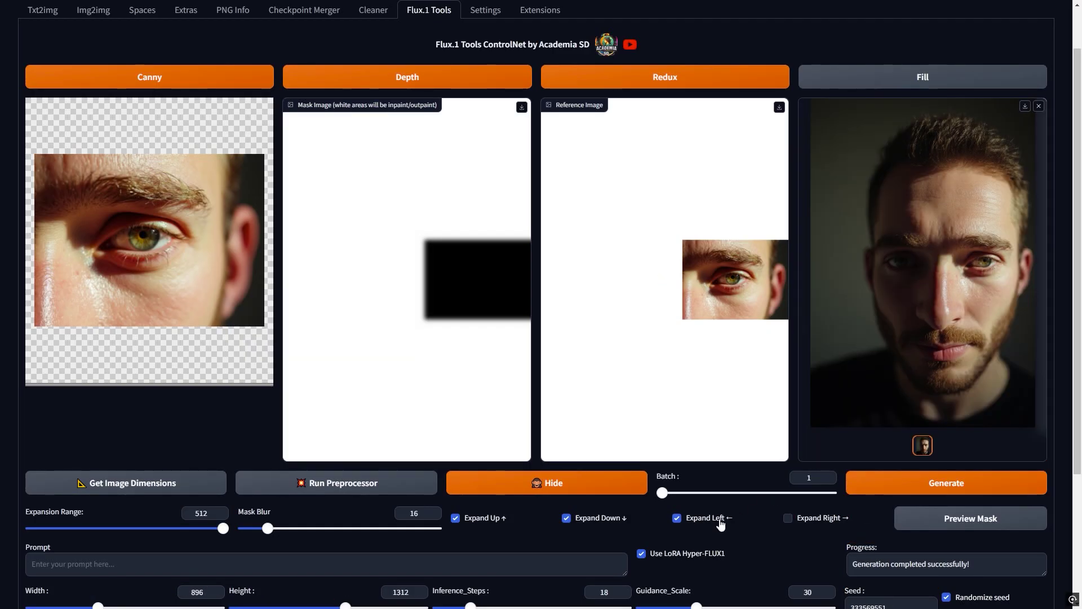
# Choose Flux\MJanime_flux_lora_v1_000004000.safetensors as Custom LoRA 1 for extending the beach illustration down and right.
pyautogui.click(573, 494)
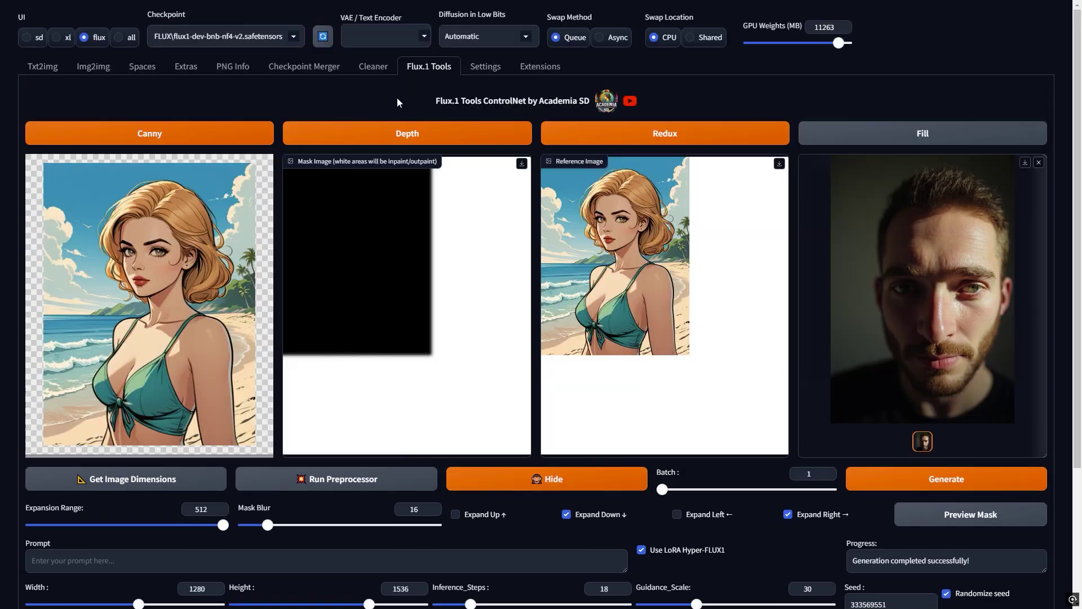
pyautogui.scroll(-3, 328, 241)
pyautogui.click(135, 480)
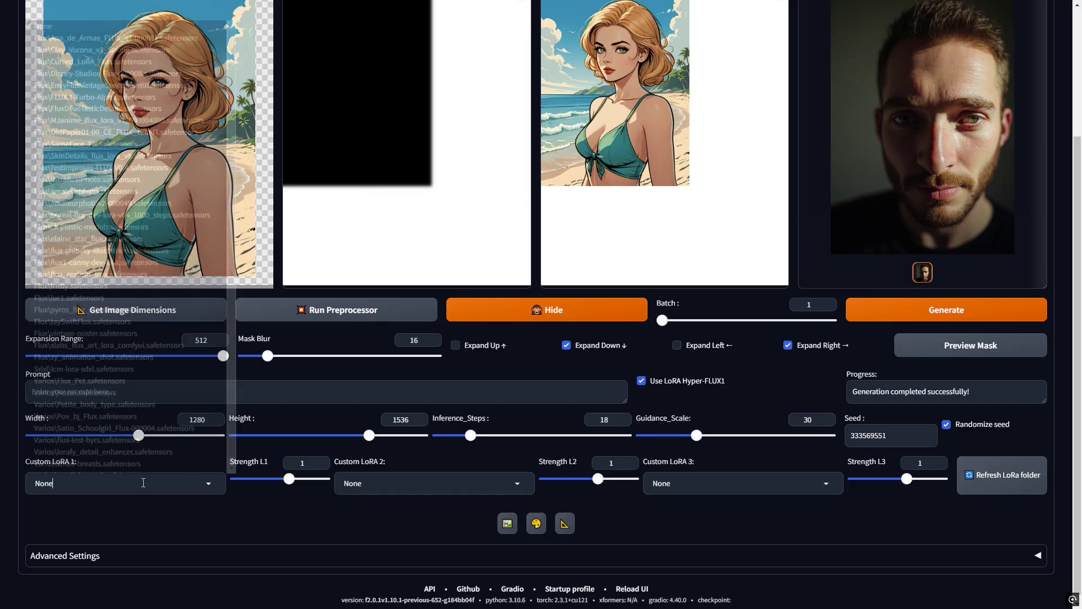
pyautogui.click(127, 117)
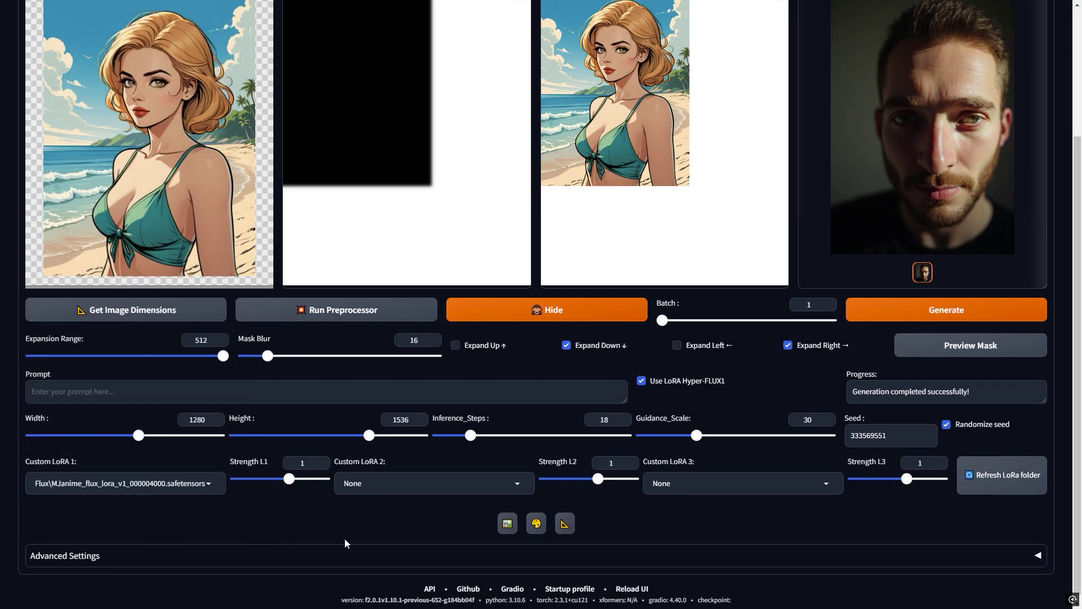
pyautogui.scroll(3, 806, 441)
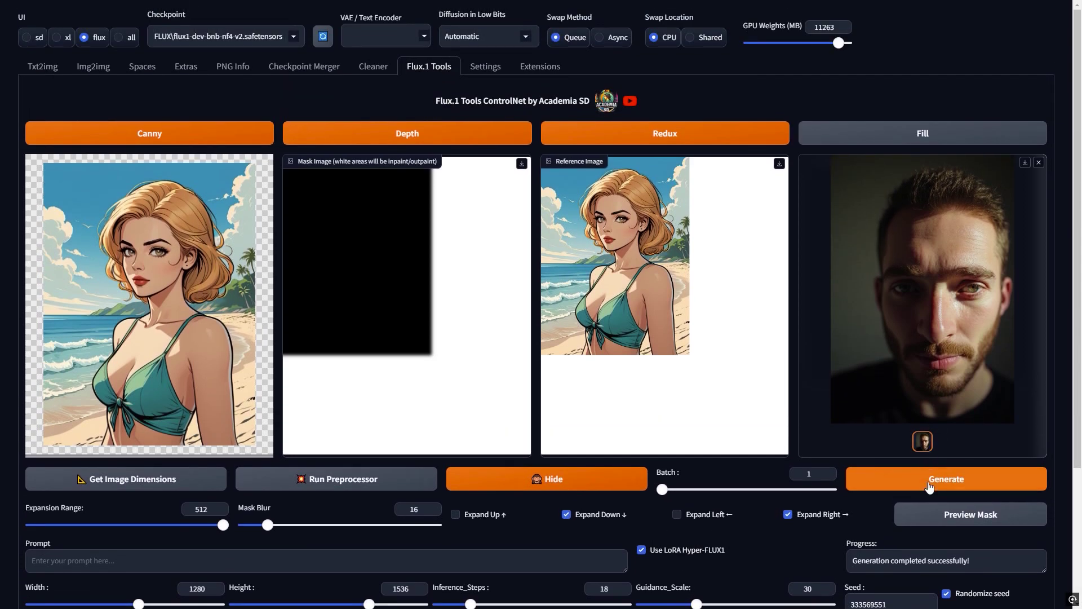
# Generate the outpainted beach illustration and view the result.
pyautogui.click(929, 479)
pyautogui.scroll(-2, 1067, 515)
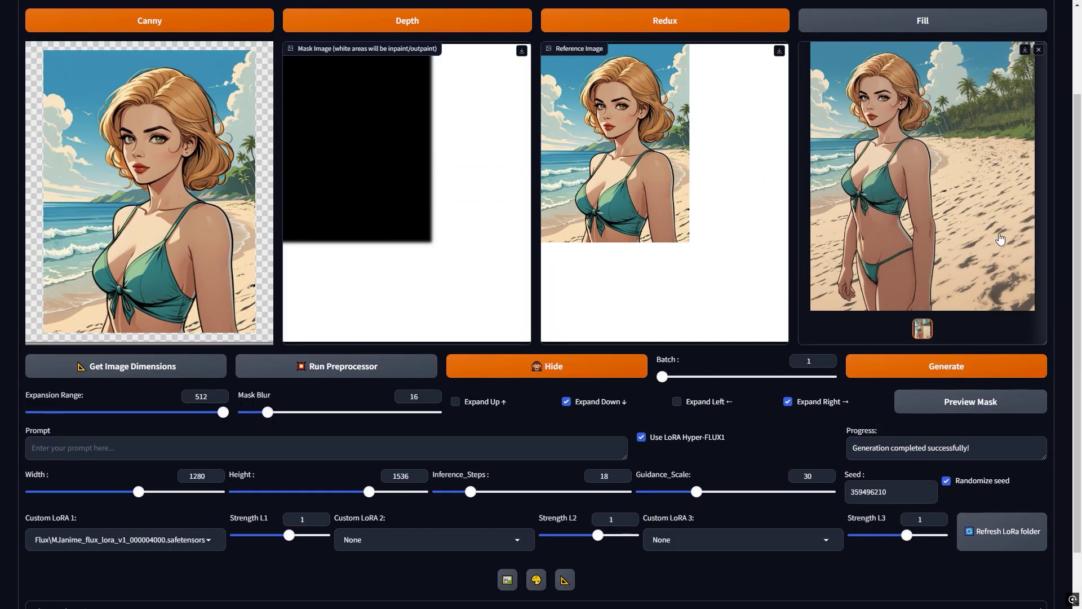
pyautogui.click(995, 231)
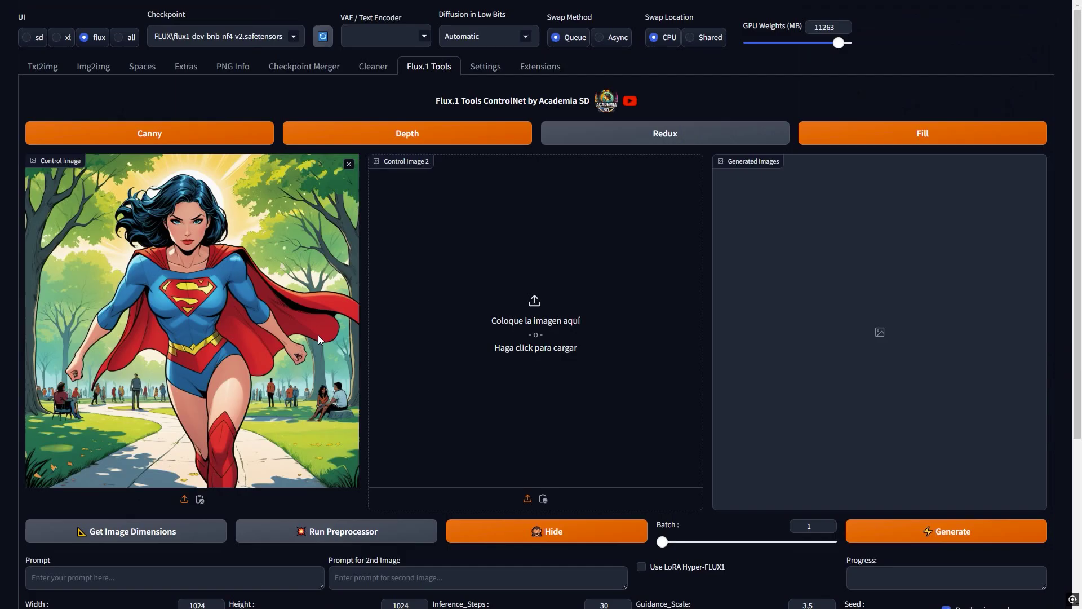
# Choose Flux\Ana_de_Armas_FLUX_v1-000061.safetensors as Custom LoRA 1 in Redux and enter "ana de armas" as the prompt.
pyautogui.scroll(-4, 318, 335)
pyautogui.click(119, 443)
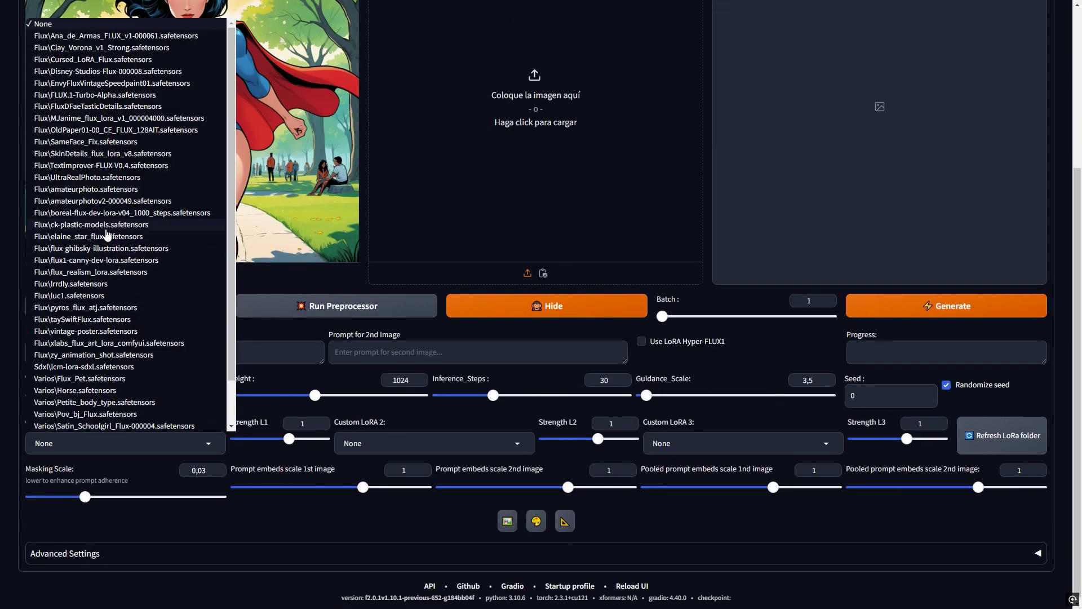
pyautogui.click(113, 35)
pyautogui.click(123, 352)
pyautogui.write('ana de arm')
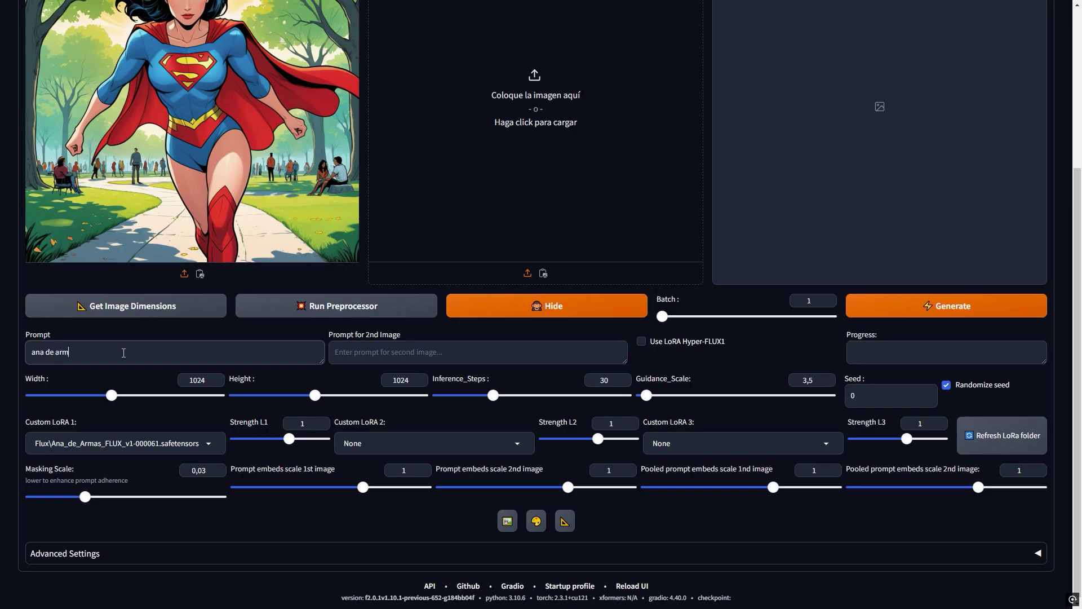
# Enable LoRA Hyper-FLUX1, set Inference_Steps to 14 and hide the second control image.
pyautogui.click(642, 341)
pyautogui.moveTo(493, 396); pyautogui.dragTo(463, 395)
pyautogui.click(547, 306)
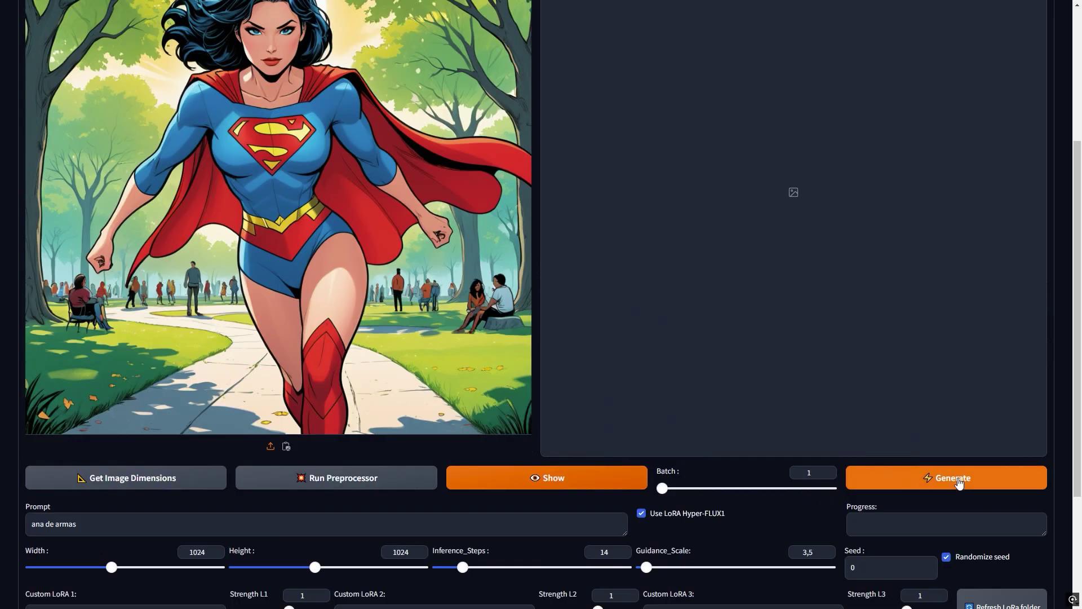
# Generate the Redux variation of the superheroine image and view the result.
pyautogui.click(957, 316)
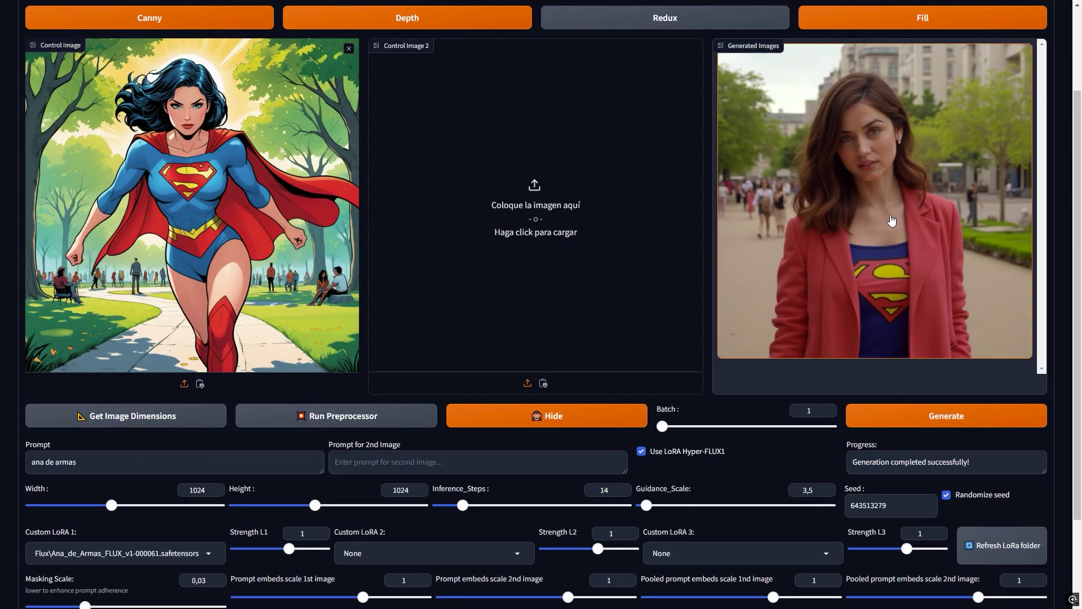
pyautogui.click(953, 266)
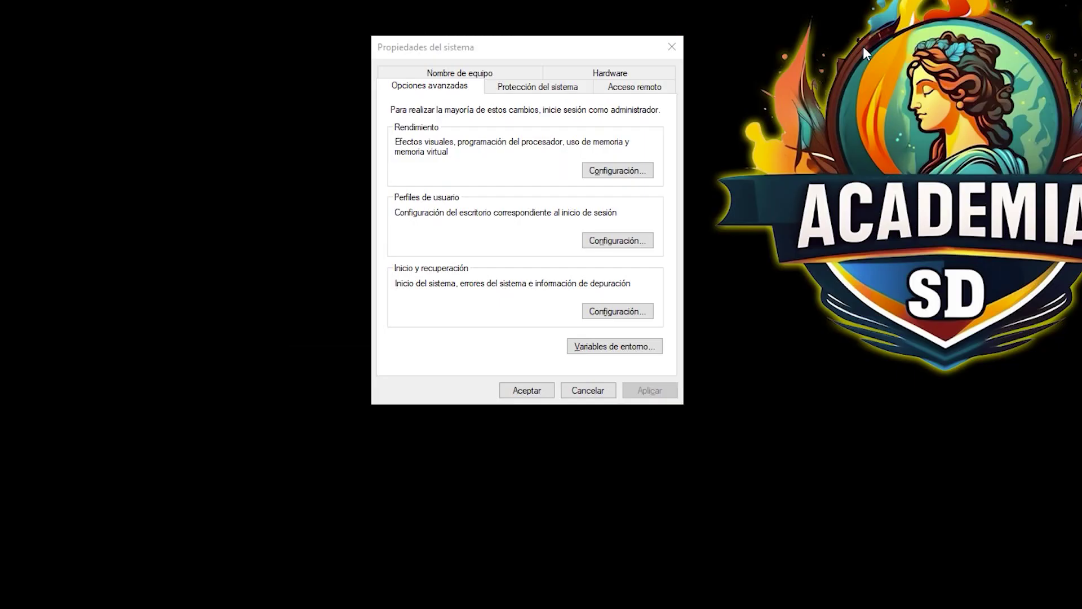
# Open the Windows performance options from the advanced System Properties.
pyautogui.click(616, 171)
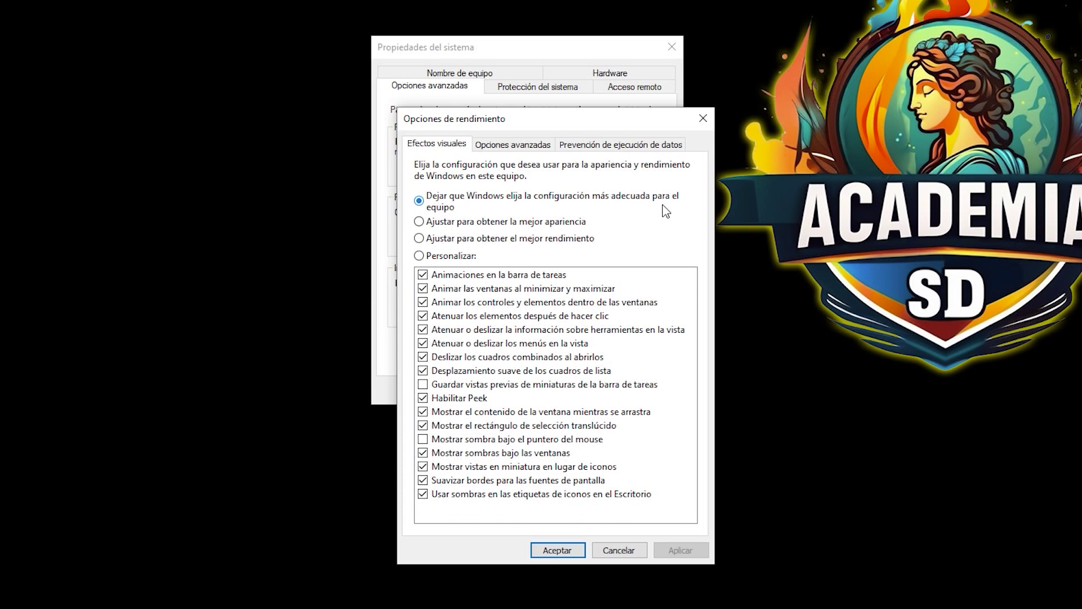
pyautogui.press('alt')
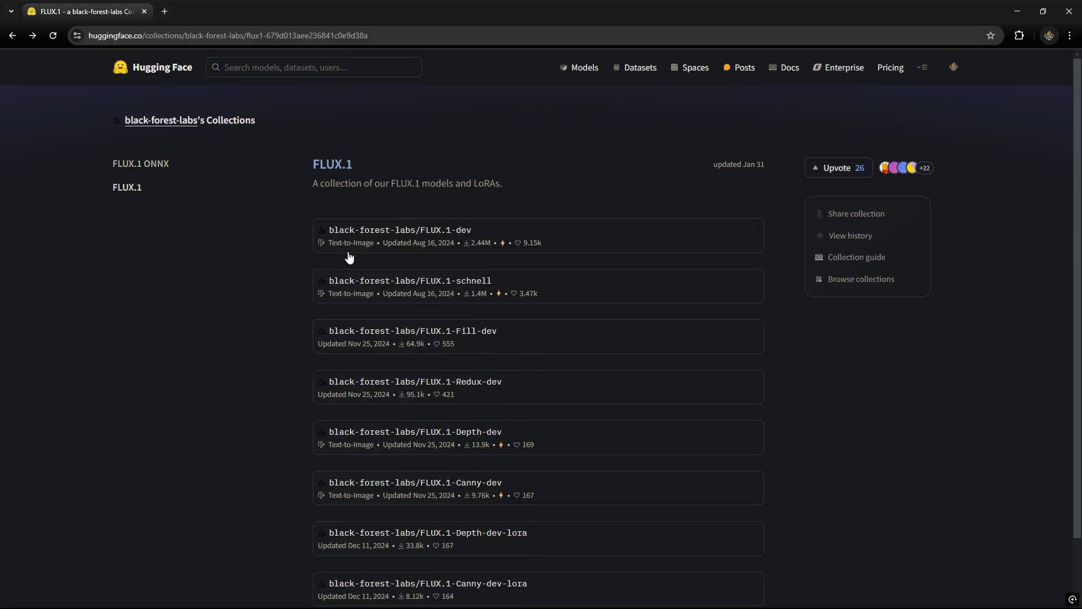
# Check the gated-model access status on the FLUX.1-dev page on Hugging Face and return to the FLUX.1 collection.
pyautogui.click(352, 233)
pyautogui.moveTo(370, 214); pyautogui.dragTo(178, 261)
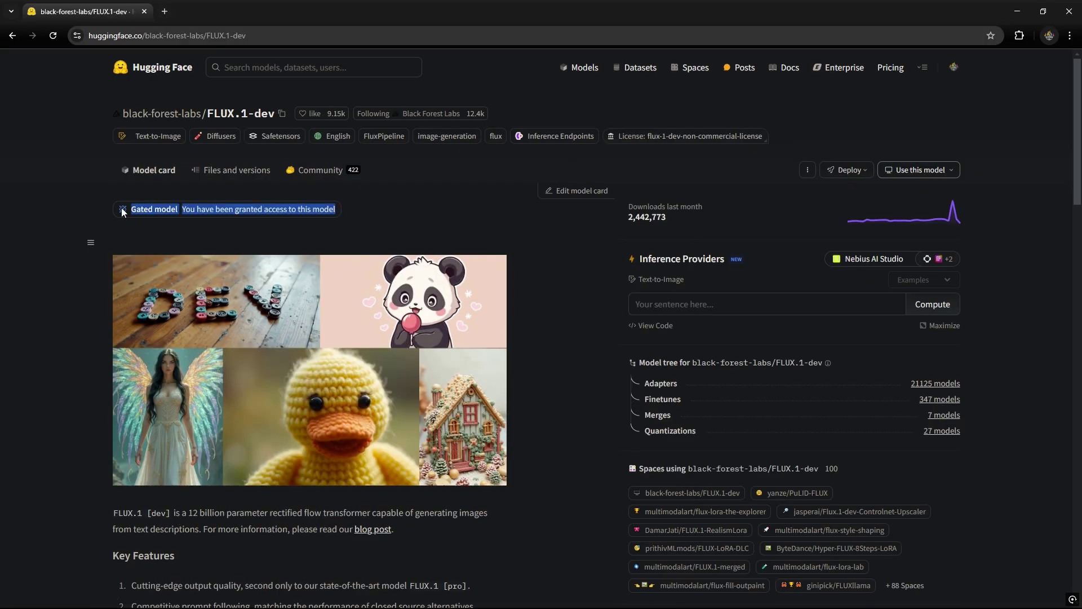
pyautogui.click(203, 245)
pyautogui.click(10, 37)
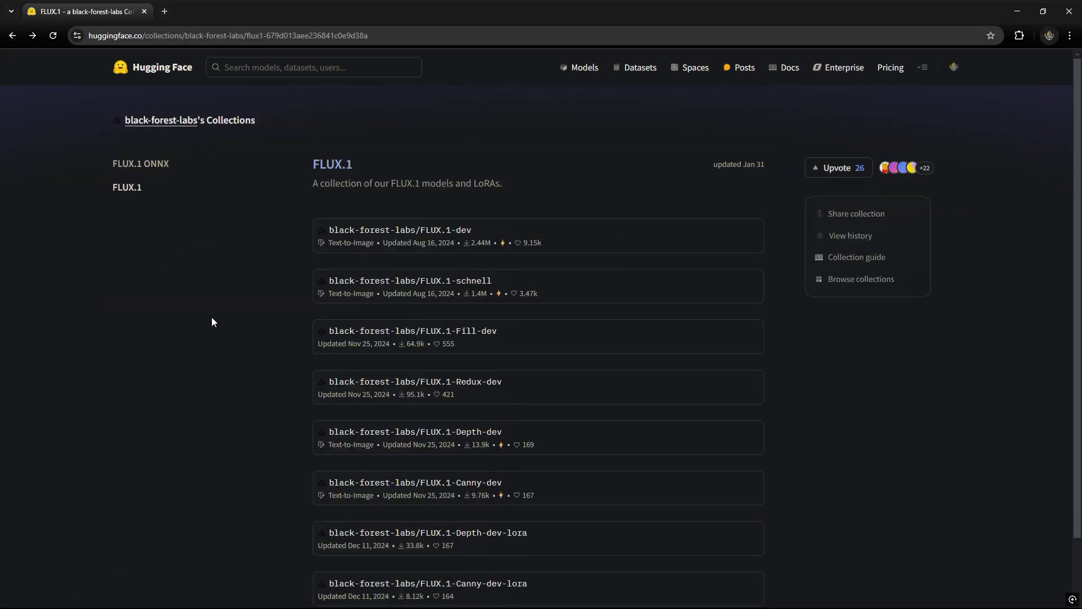
# Check the gated-model access status on the FLUX.1-Fill-dev page and open the FLUX.1-Redux-dev page.
pyautogui.click(428, 332)
pyautogui.moveTo(384, 219); pyautogui.dragTo(218, 239)
pyautogui.click(4, 35)
pyautogui.click(426, 327)
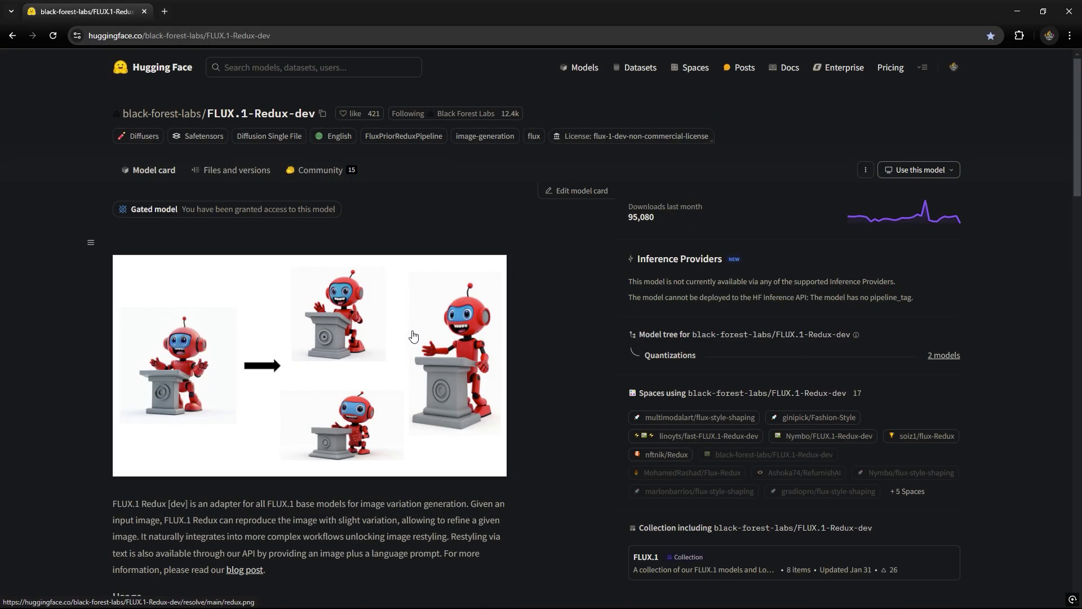
# Check the gated-model access status on the FLUX.1-Redux-dev page and open the FLUX.1-Depth-dev page.
pyautogui.moveTo(374, 212); pyautogui.dragTo(133, 208)
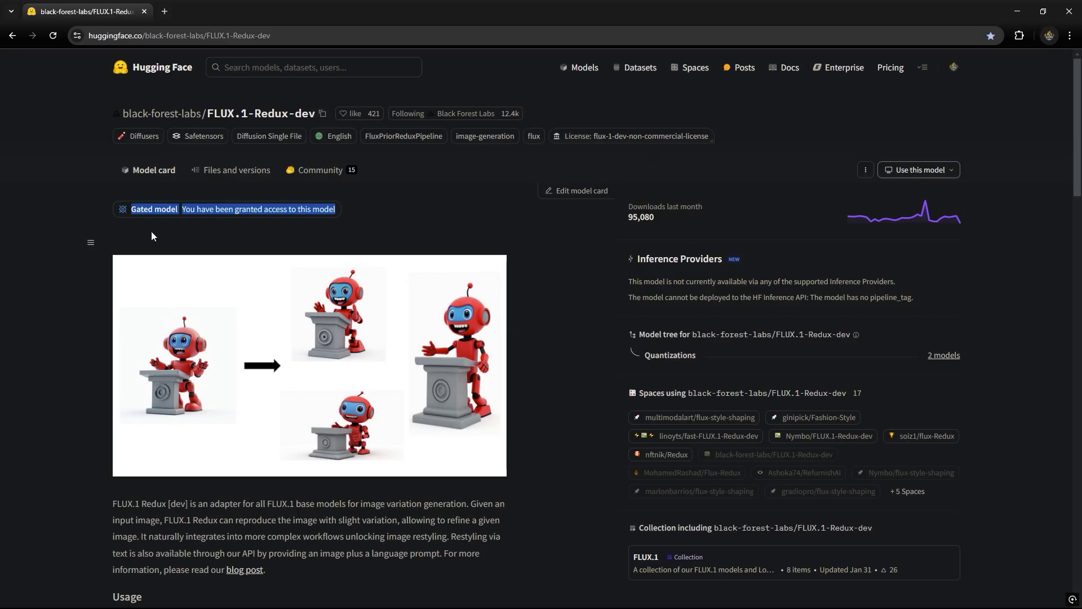
pyautogui.click(12, 36)
pyautogui.click(466, 380)
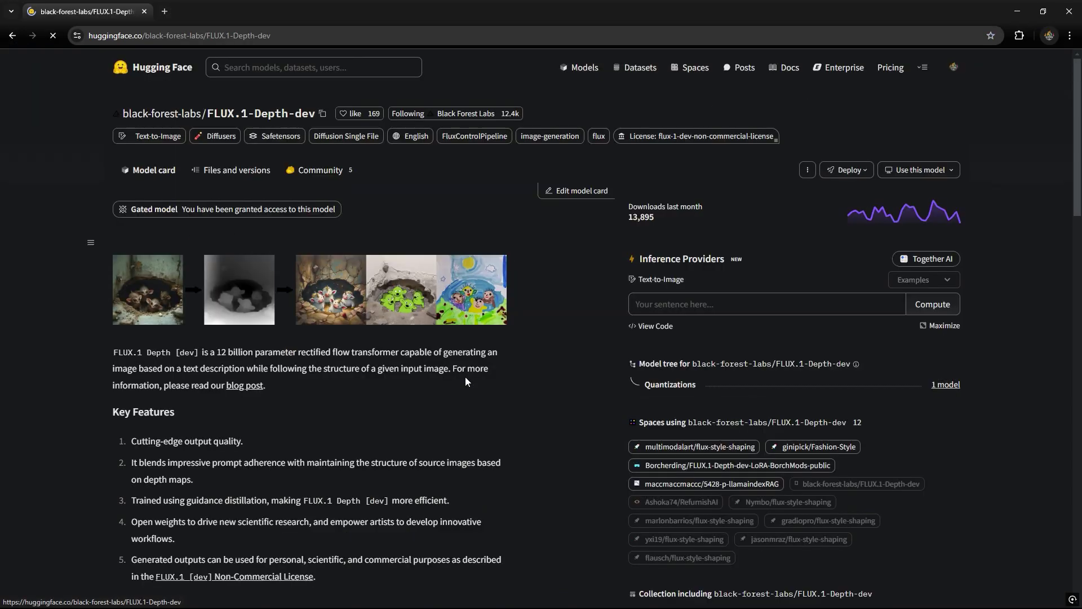
# Check the gated-model access status on the FLUX.1-Depth-dev and FLUX.1-Canny-dev pages and return to the collection.
pyautogui.moveTo(351, 210); pyautogui.dragTo(124, 212)
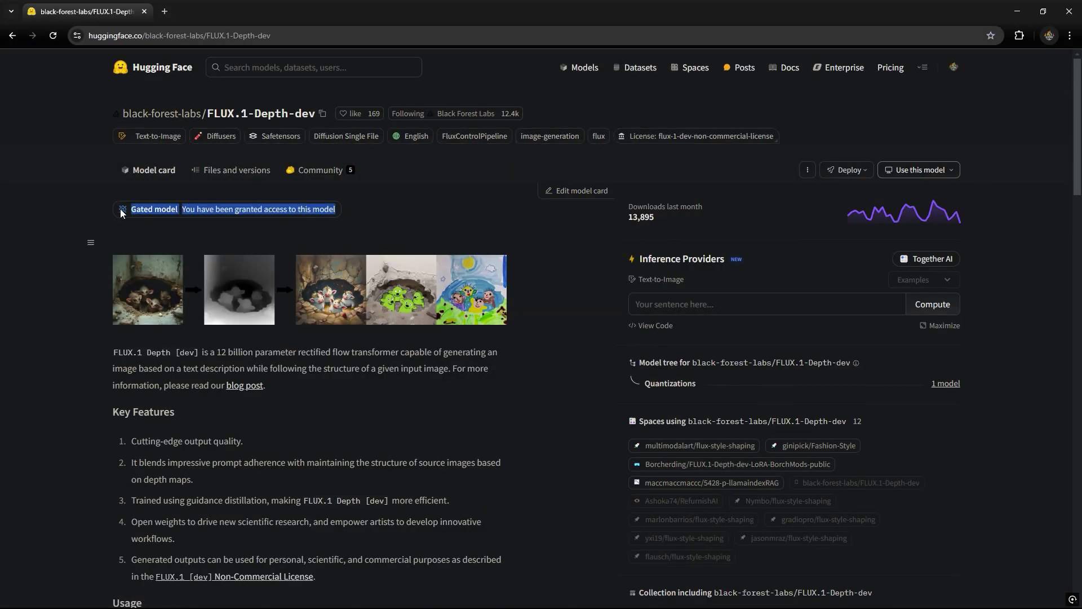
pyautogui.click(12, 36)
pyautogui.click(461, 431)
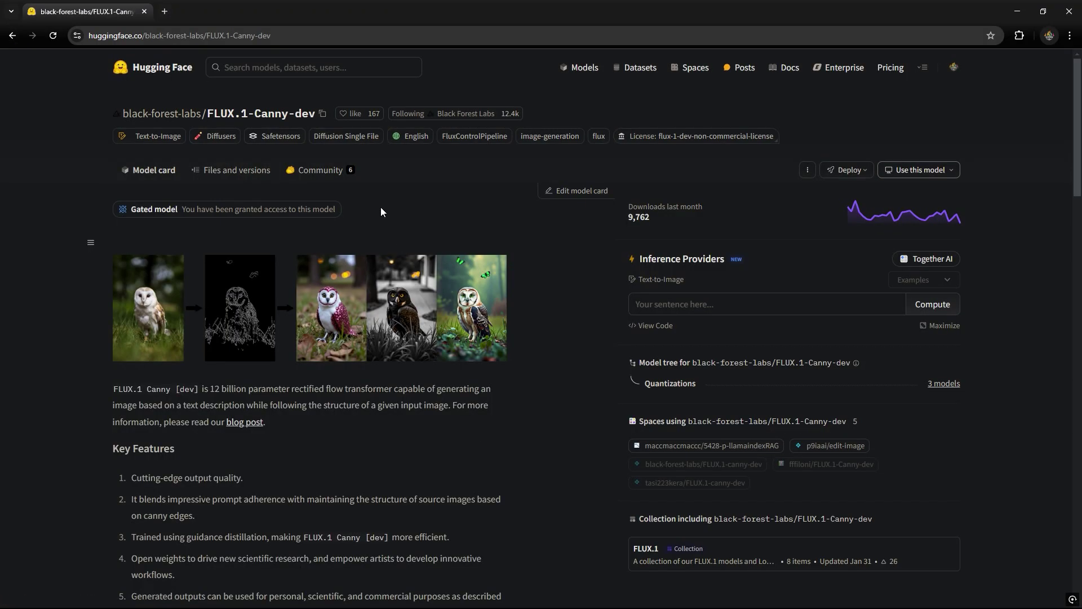
pyautogui.moveTo(382, 212); pyautogui.dragTo(122, 211)
pyautogui.click(12, 37)
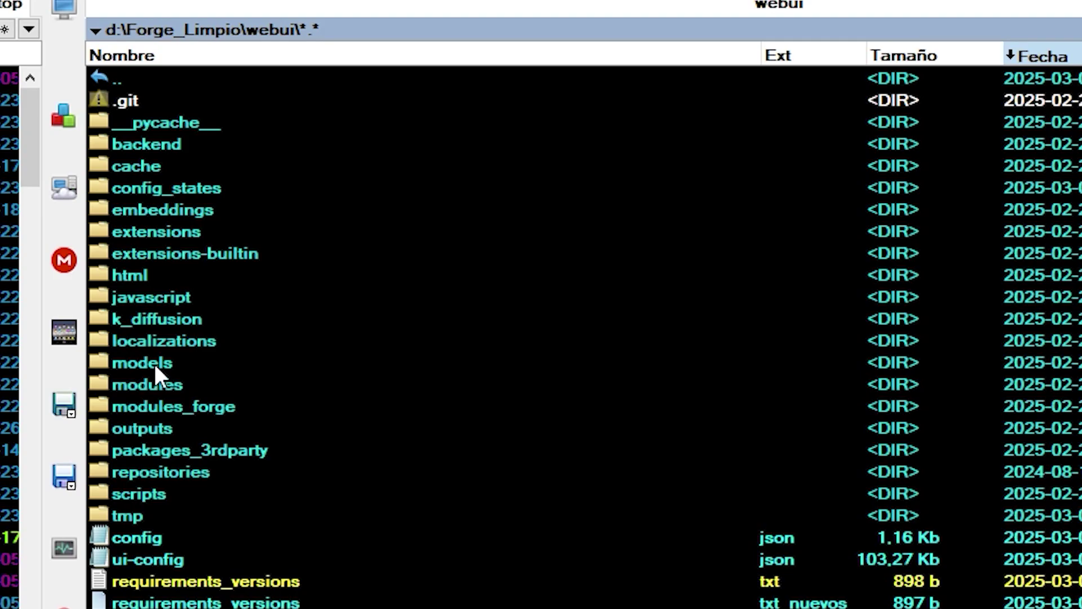
# Switch to the file manager and open the models\diffusers folder inside d:\Forge_Limpio\webui.
pyautogui.click(156, 361)
pyautogui.click(214, 427)
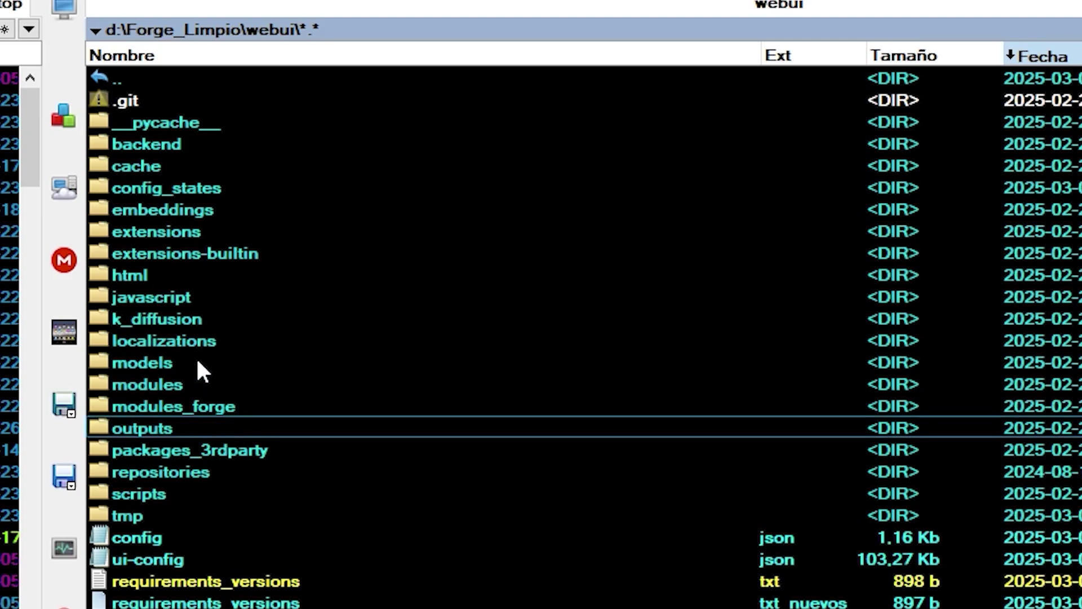
pyautogui.doubleClick(198, 364)
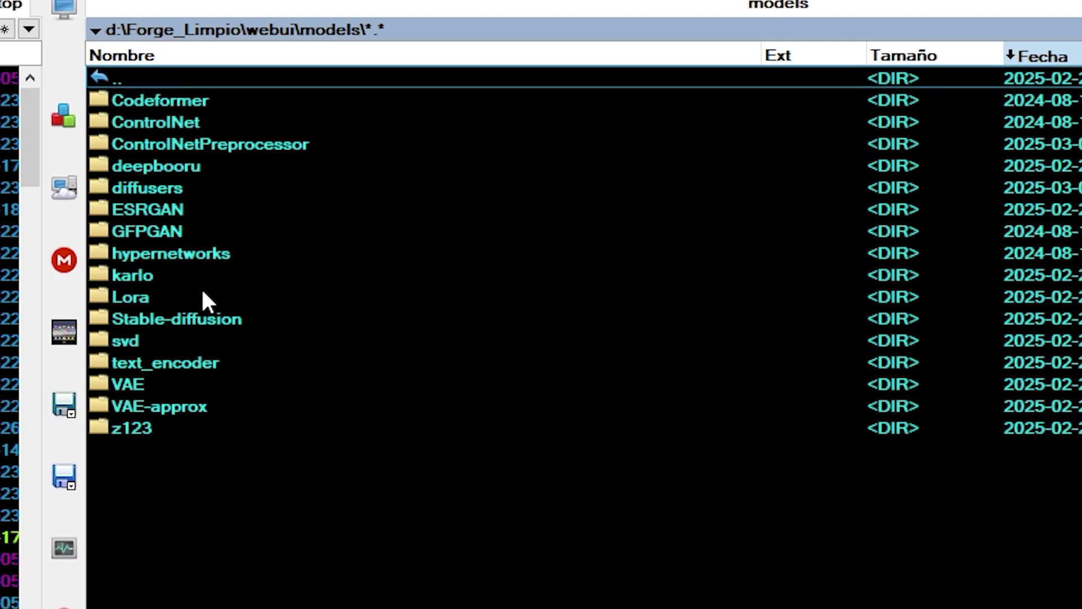
pyautogui.doubleClick(169, 188)
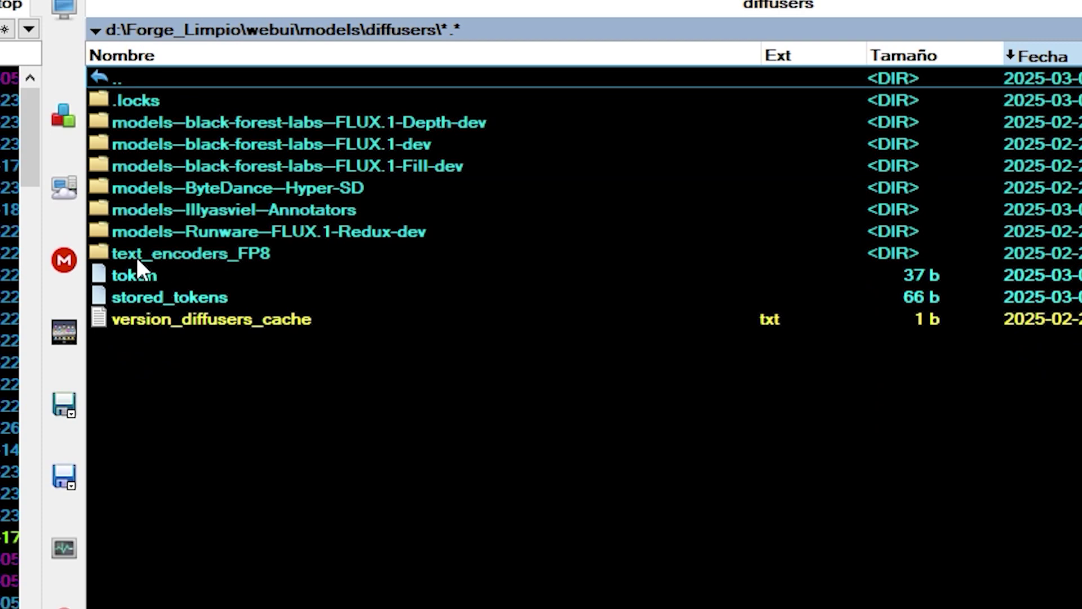
# Examine the text_encoders_FP8 folder and the token file in the diffusers folder without renaming anything.
pyautogui.click(204, 253)
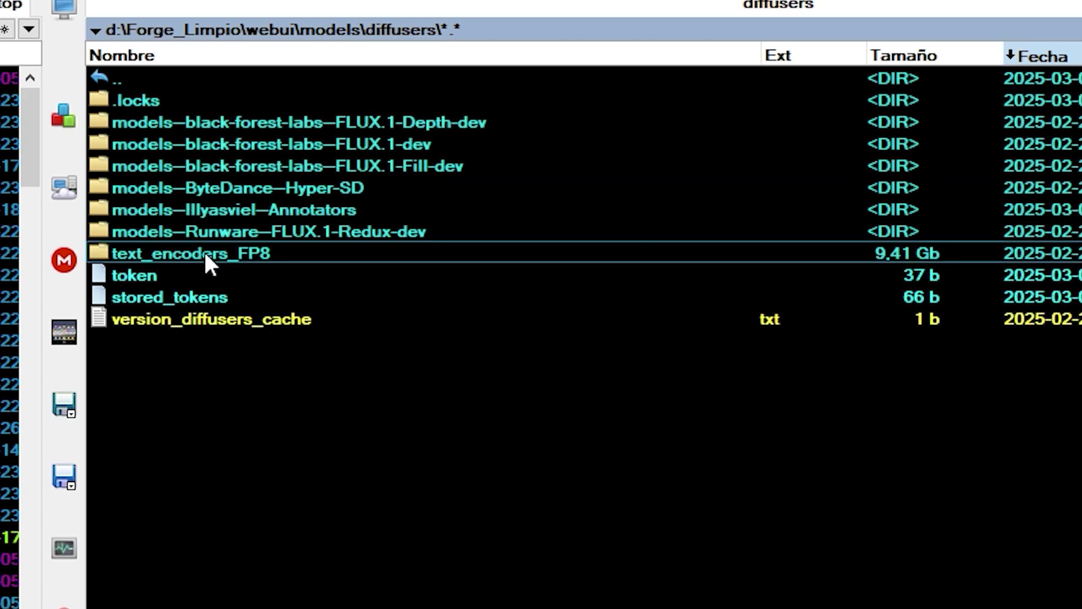
pyautogui.click(204, 253)
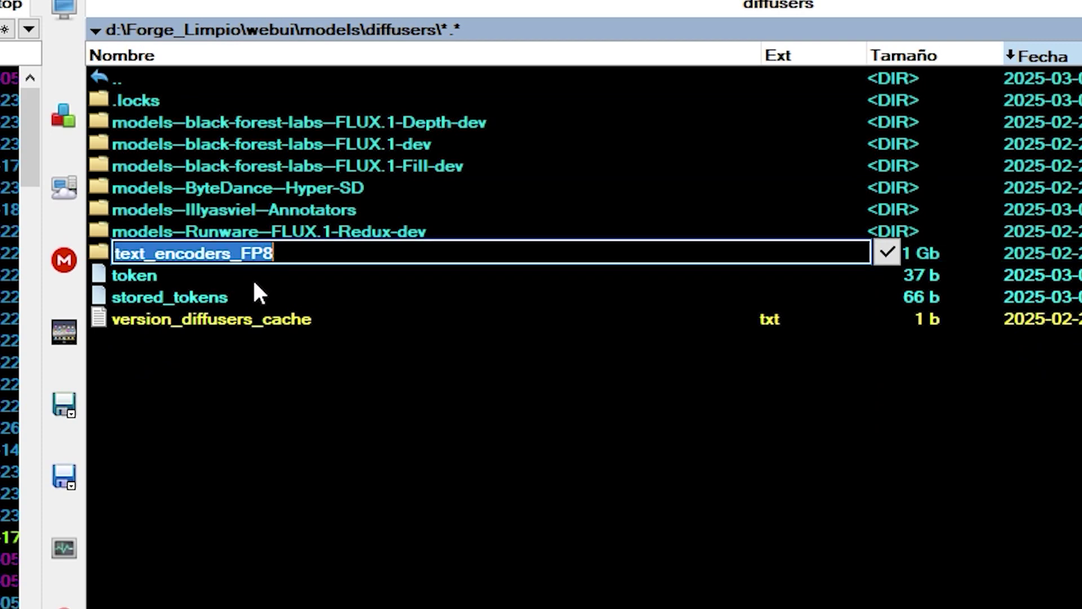
pyautogui.click(253, 280)
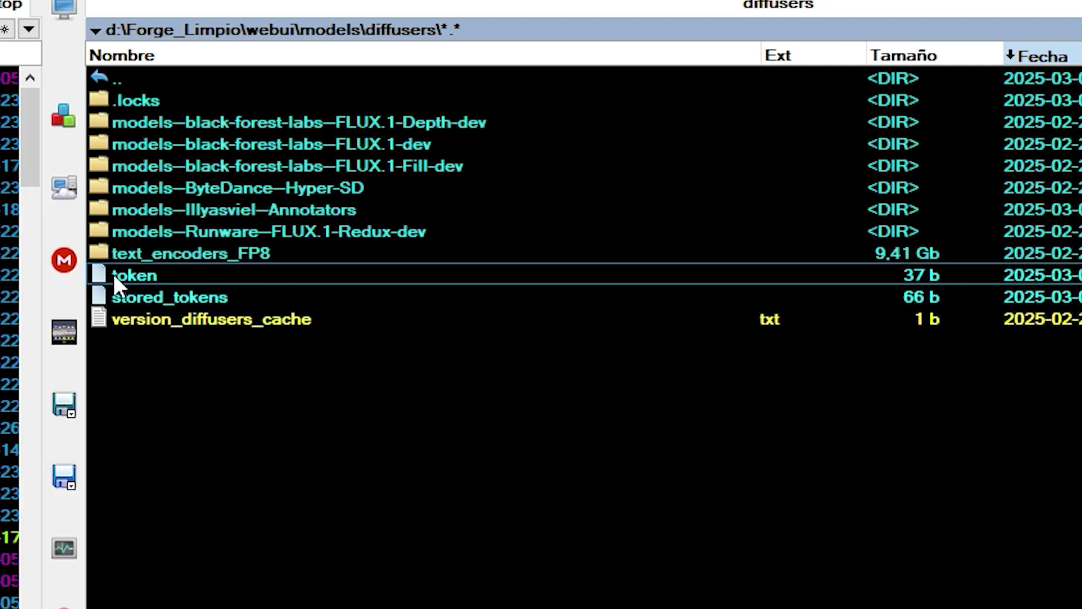
pyautogui.click(255, 407)
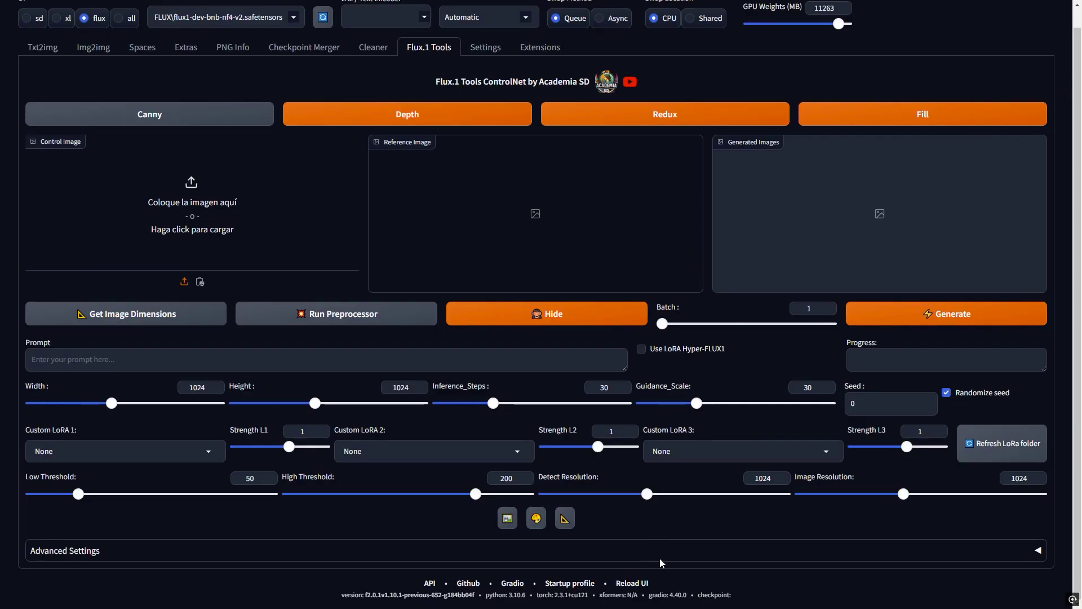
# Switch to the Forge web UI, expand the Advanced Settings of Flux.1 Tools and examine the Hugging Face token status.
pyautogui.click(660, 560)
pyautogui.scroll(-5, 640, 426)
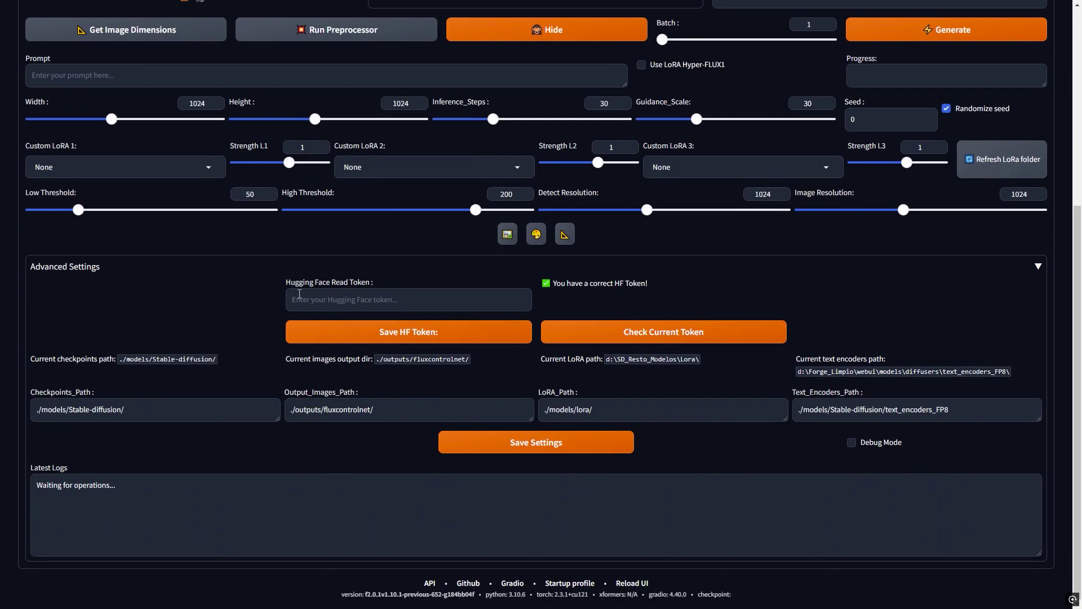
pyautogui.moveTo(552, 283); pyautogui.dragTo(633, 284)
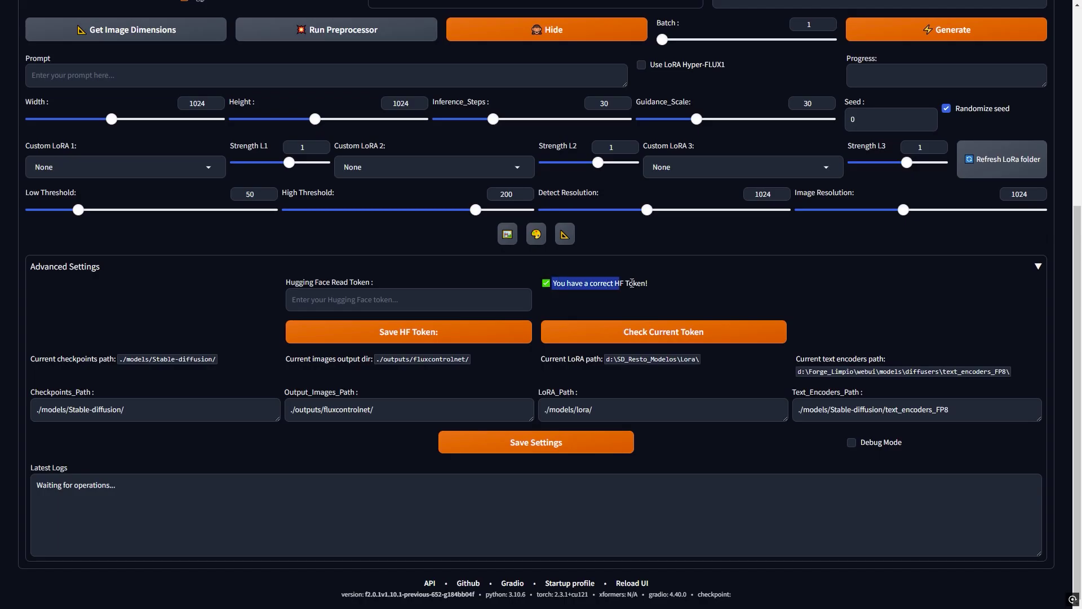
pyautogui.click(662, 286)
# Paste a trial Hugging Face read token, save it, check the current token and read the log.
pyautogui.click(384, 301)
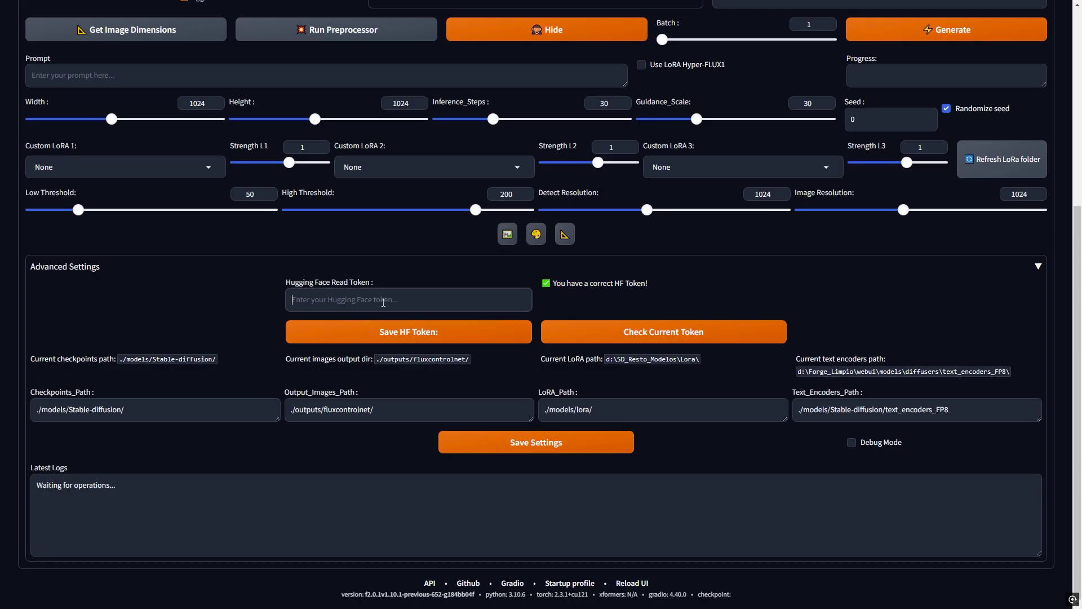
pyautogui.hotkey('ctrl', 'v')
pyautogui.click(431, 332)
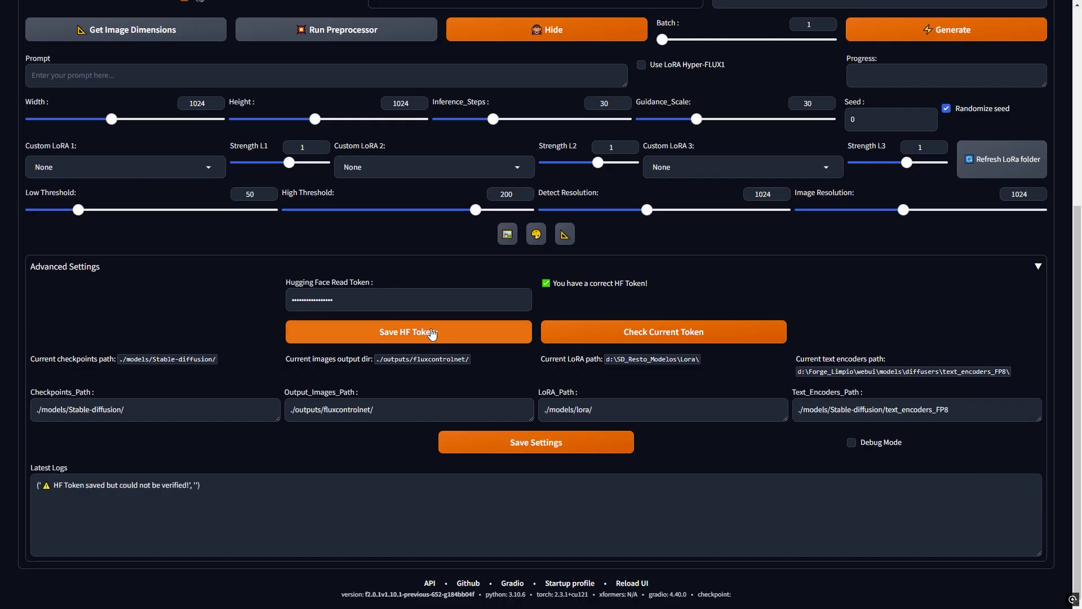
pyautogui.click(626, 331)
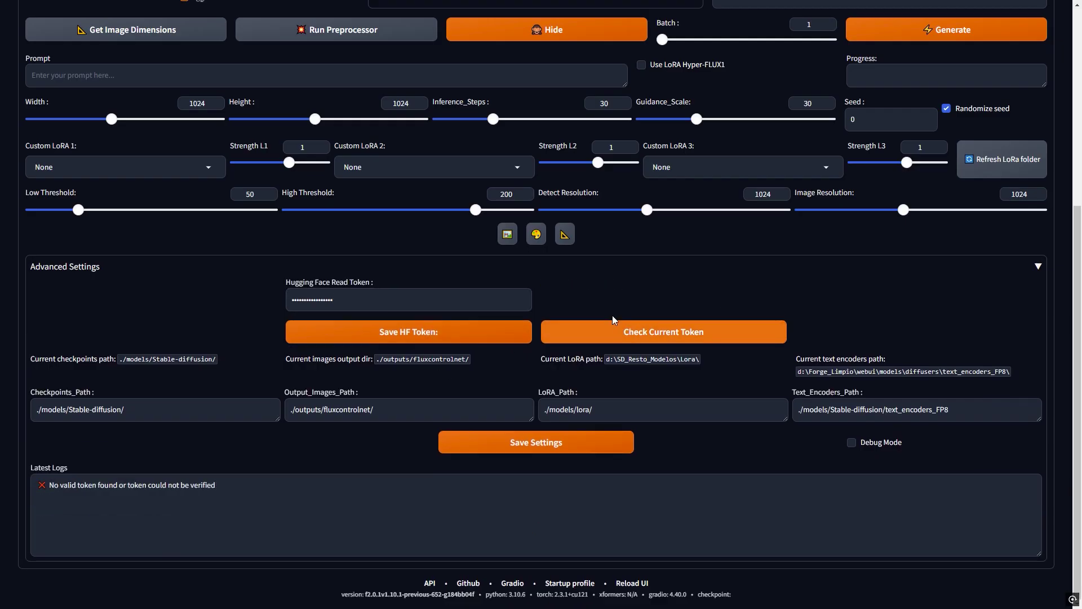
pyautogui.moveTo(36, 483); pyautogui.dragTo(215, 484)
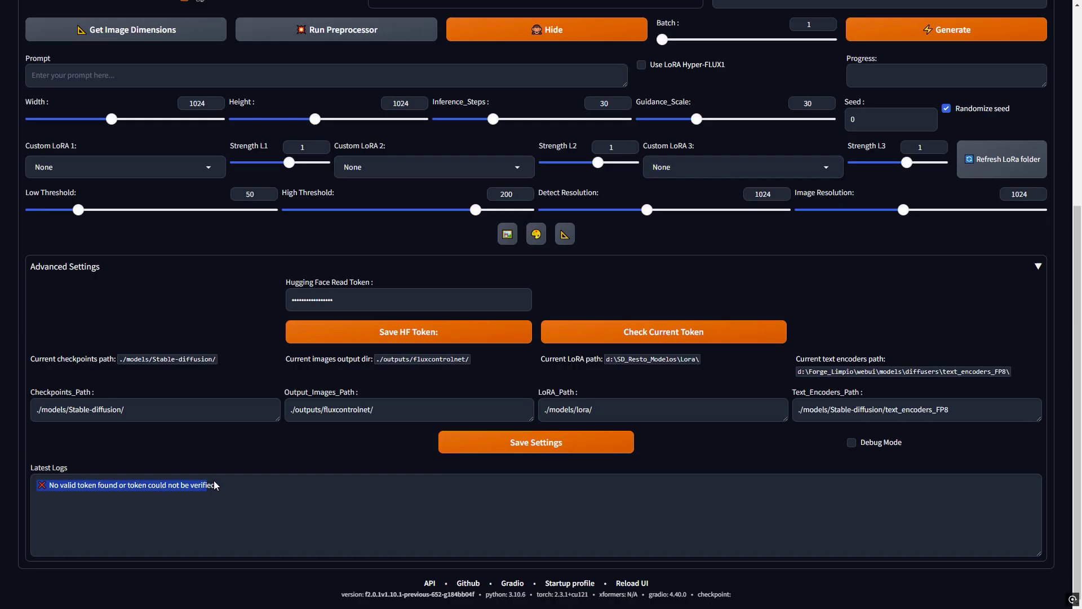
pyautogui.click(240, 497)
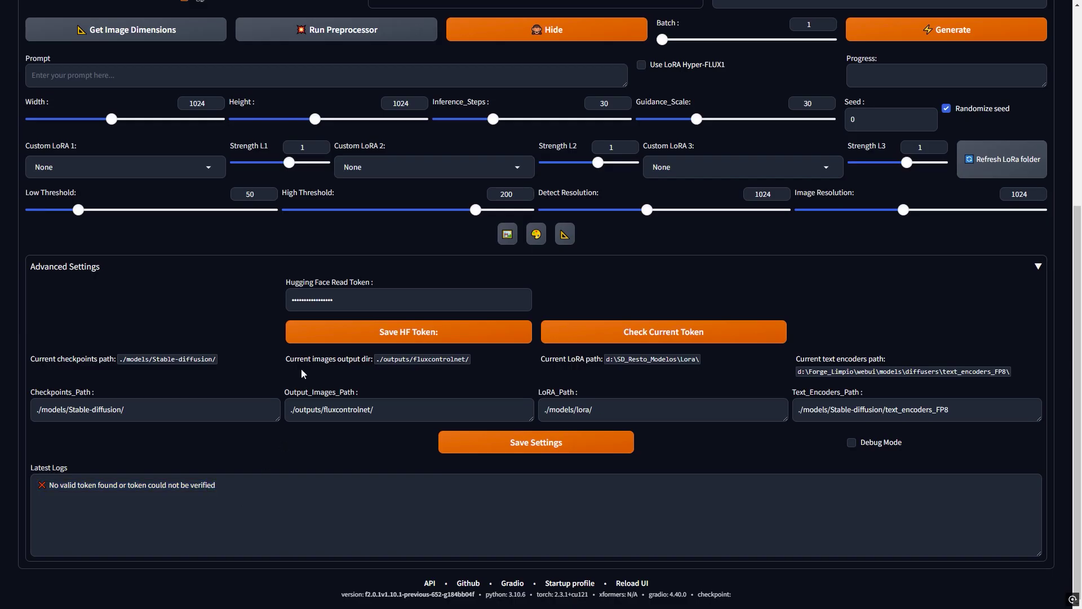
# Save and check a replacement Hugging Face read token, clearing the entry field when done.
pyautogui.click(350, 298)
pyautogui.moveTo(351, 298); pyautogui.dragTo(296, 297)
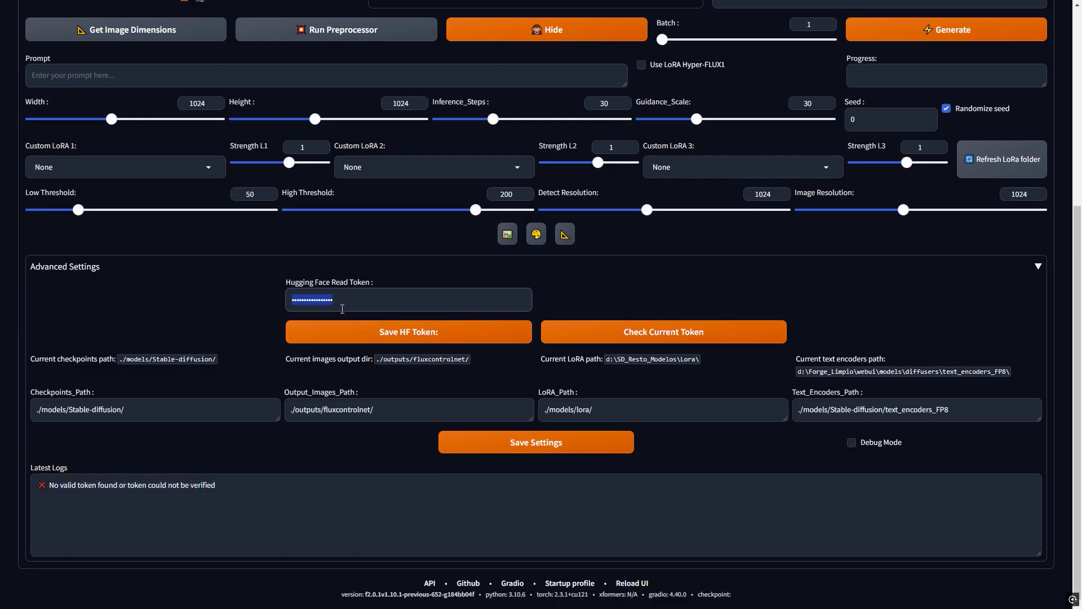
pyautogui.hotkey('ctrl', 'v')
pyautogui.click(390, 335)
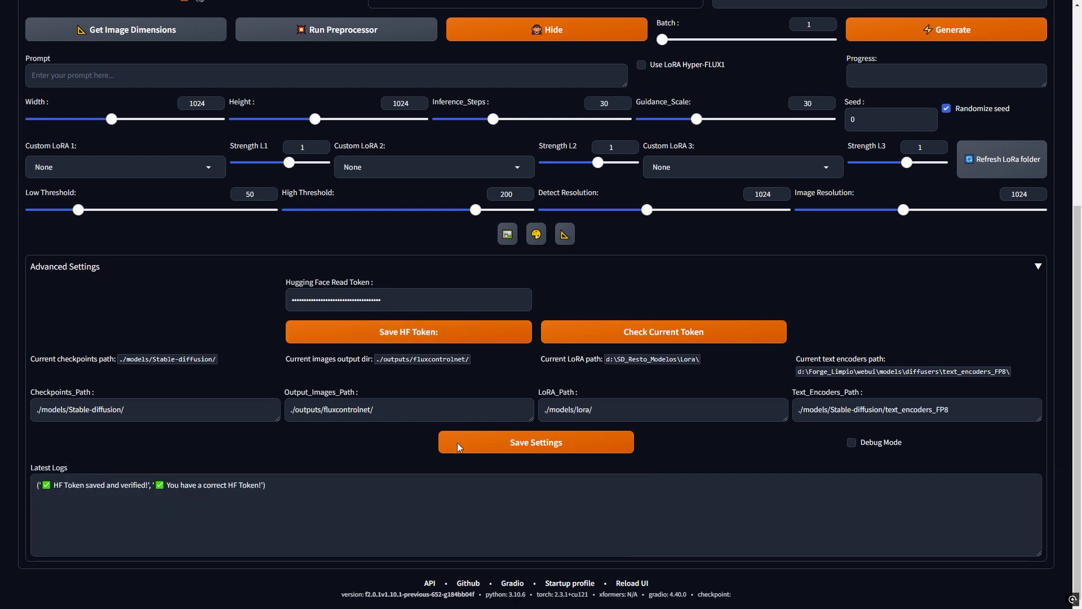
pyautogui.click(615, 337)
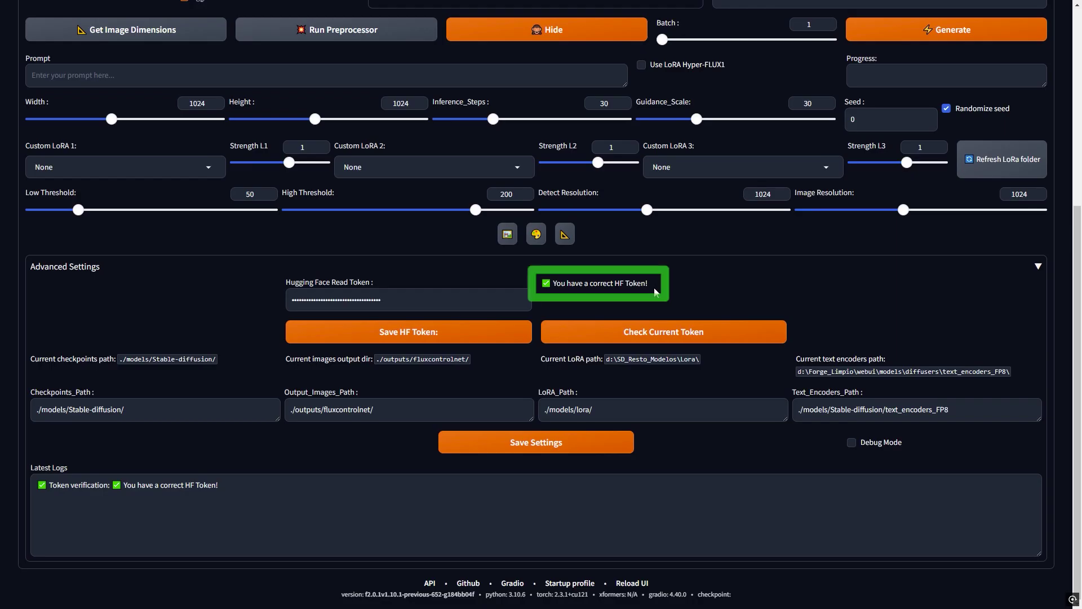
pyautogui.tripleClick(408, 300)
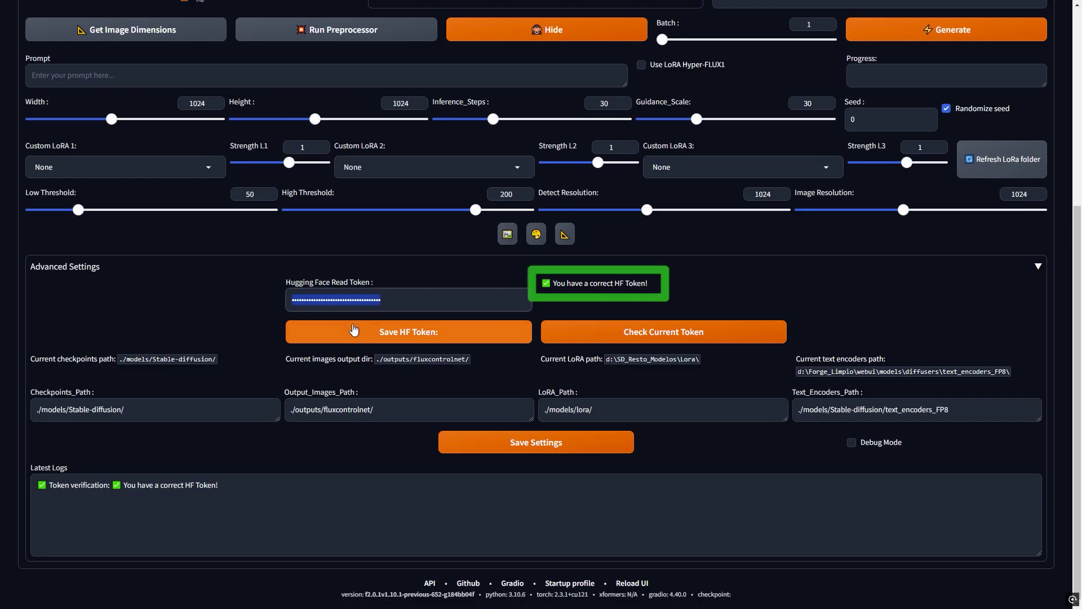
pyautogui.press('BackSpace')
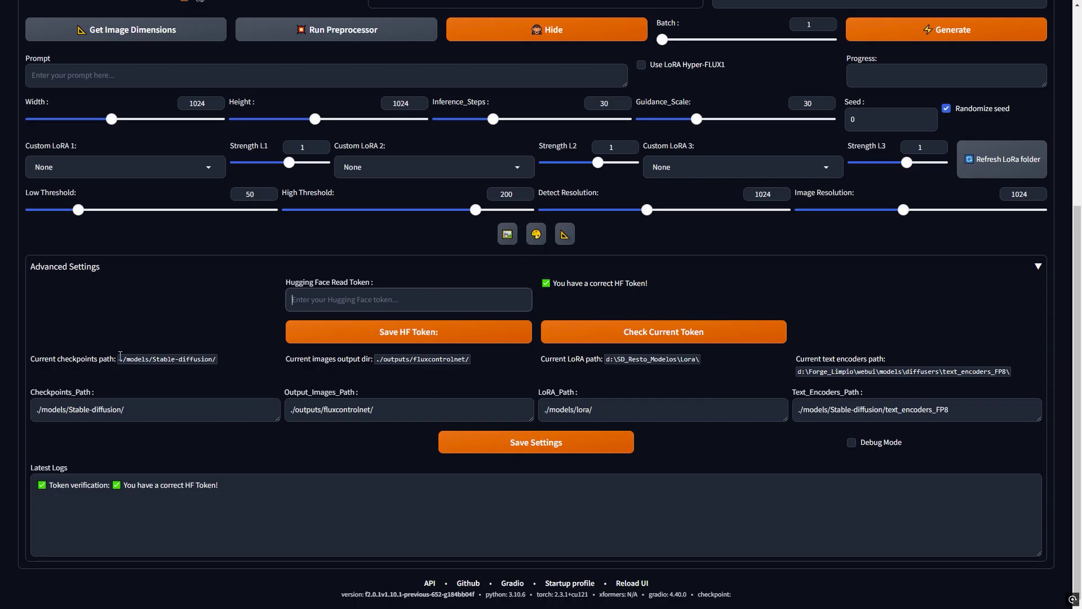
# Review the editable path fields for checkpoints, output images, LoRA and text encoders.
pyautogui.moveTo(120, 356); pyautogui.dragTo(224, 367)
pyautogui.click(229, 362)
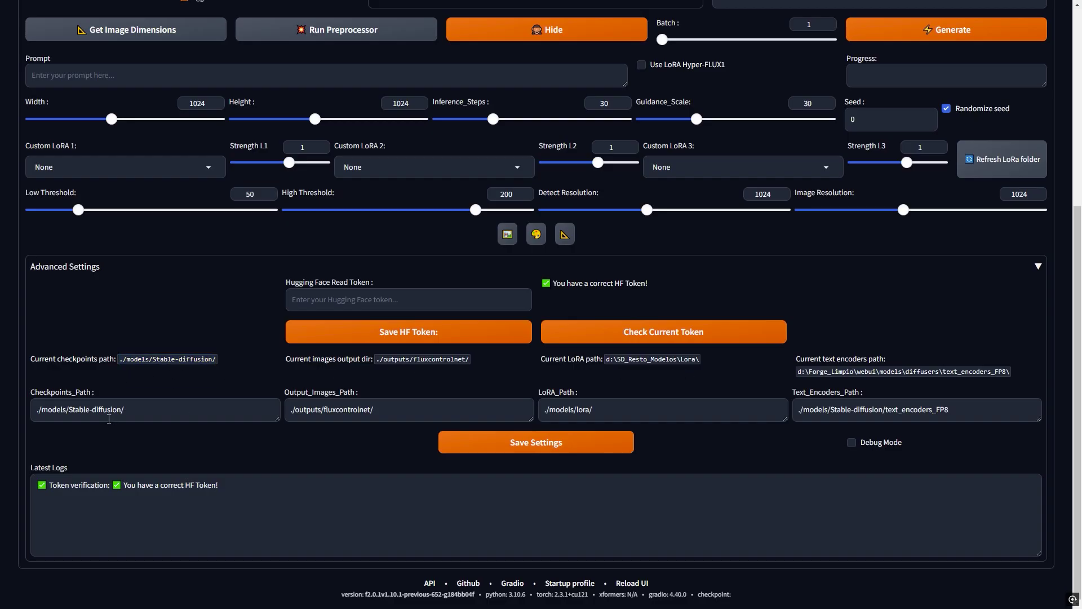
pyautogui.click(160, 410)
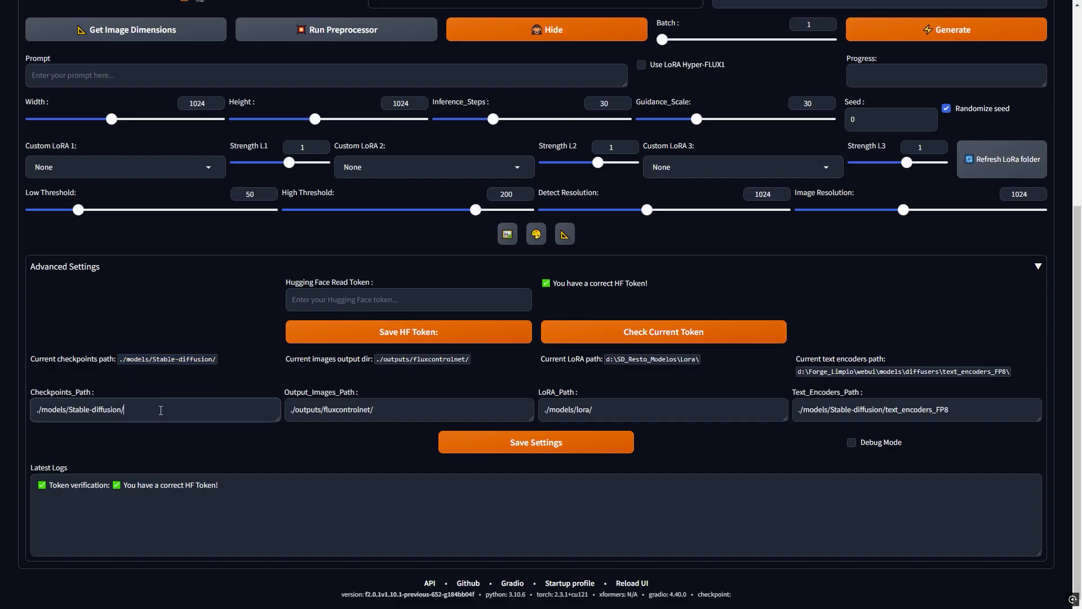
pyautogui.click(386, 413)
pyautogui.click(612, 403)
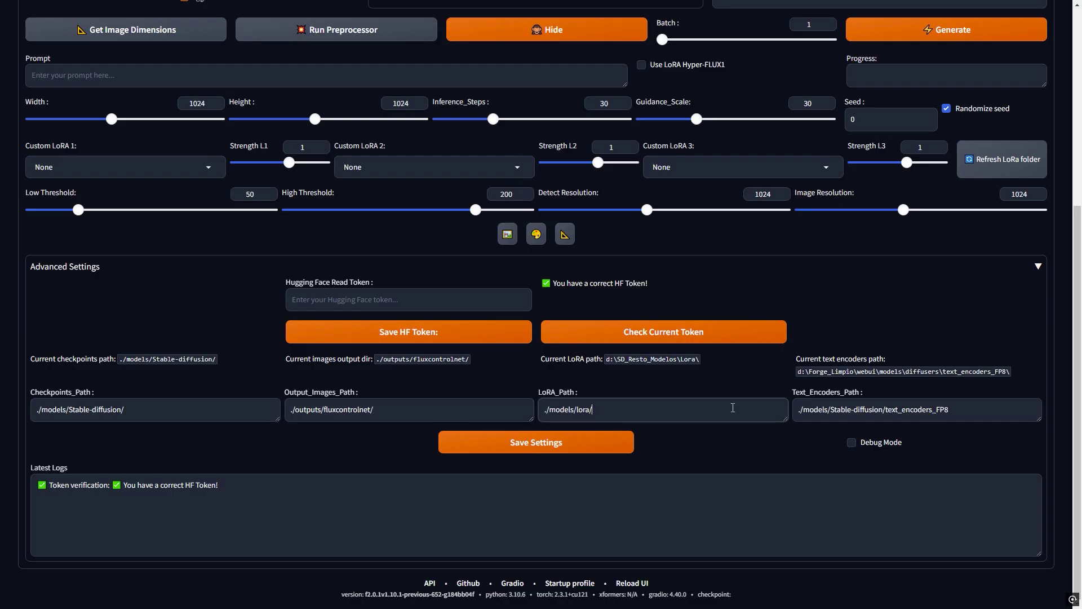
pyautogui.click(888, 411)
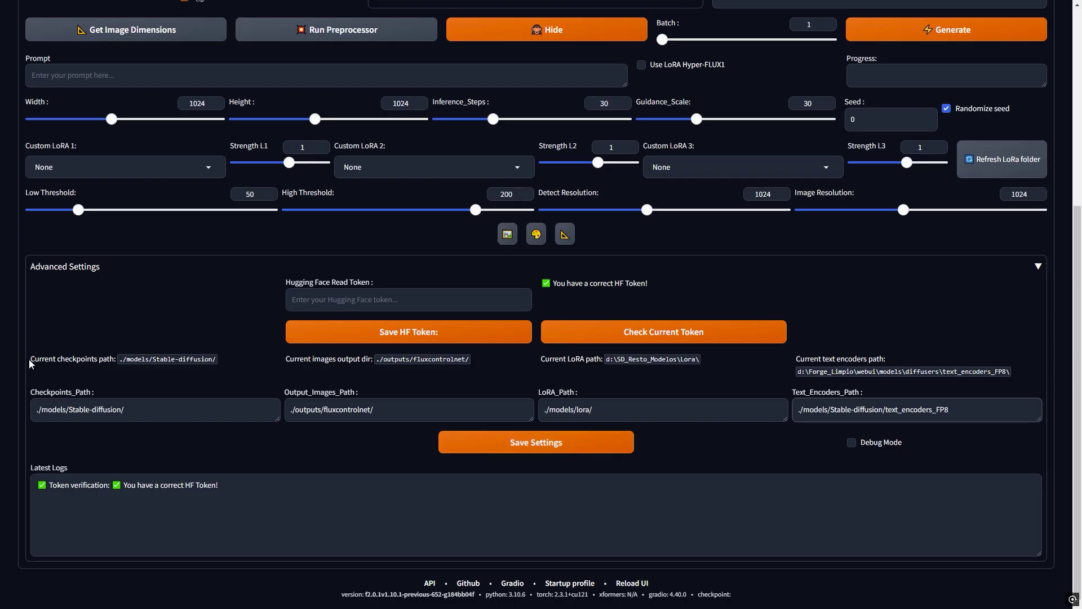
# Examine the currently active paths listed for checkpoints, image output, LoRA and text encoders.
pyautogui.moveTo(30, 361); pyautogui.dragTo(150, 373)
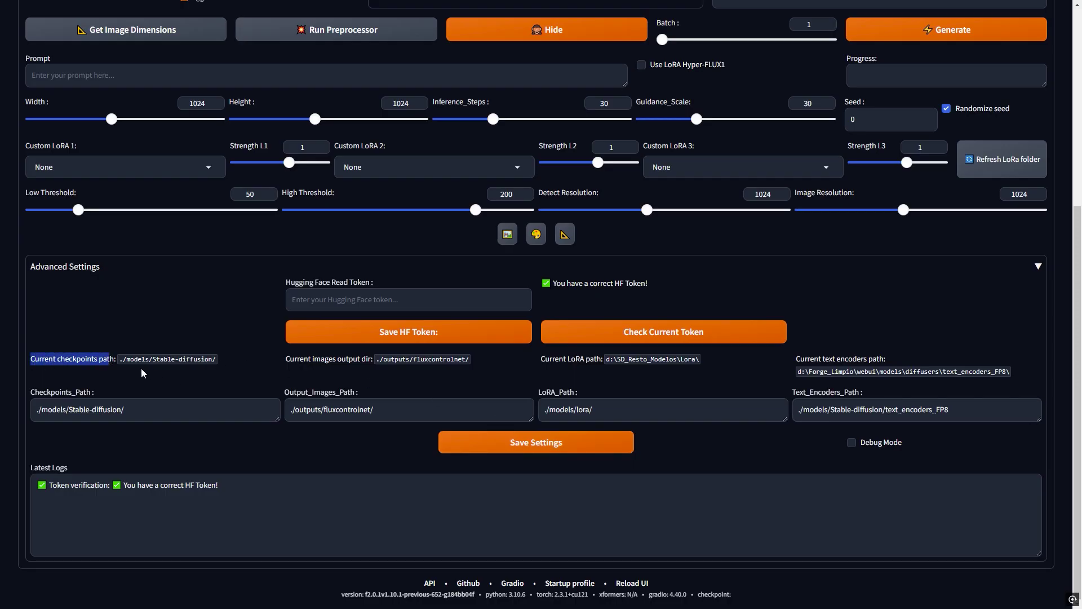
pyautogui.click(79, 369)
pyautogui.moveTo(289, 362); pyautogui.dragTo(366, 361)
pyautogui.moveTo(542, 359); pyautogui.dragTo(617, 359)
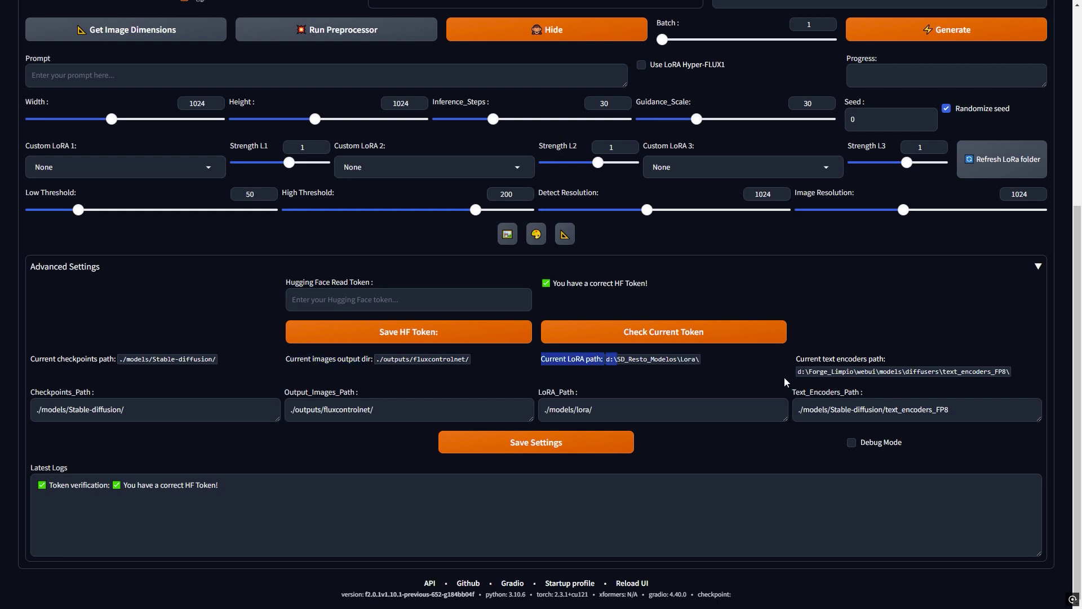
pyautogui.moveTo(796, 360); pyautogui.dragTo(873, 359)
pyautogui.click(877, 318)
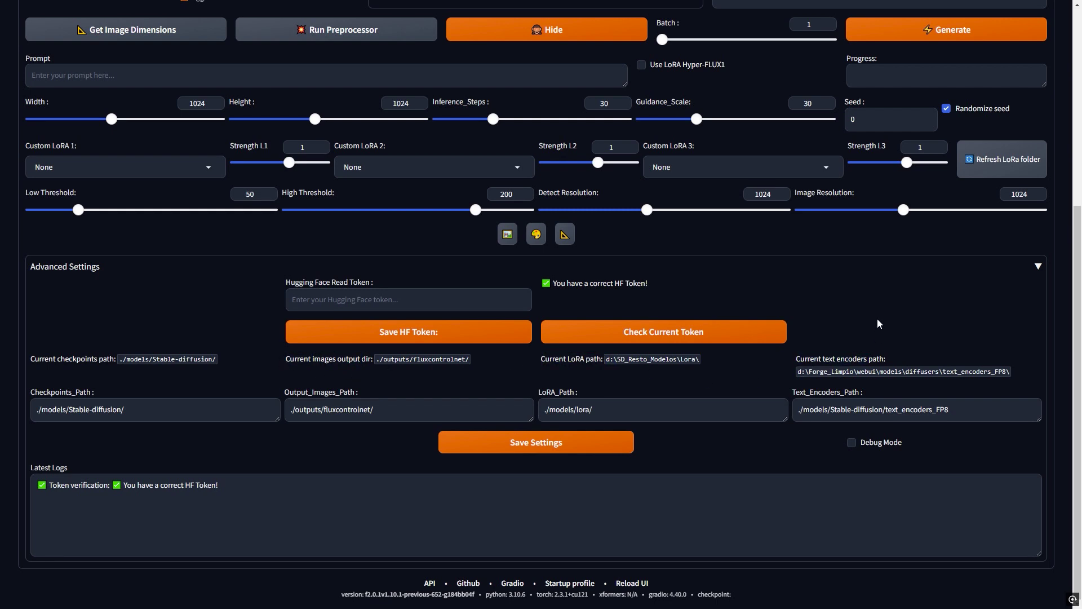